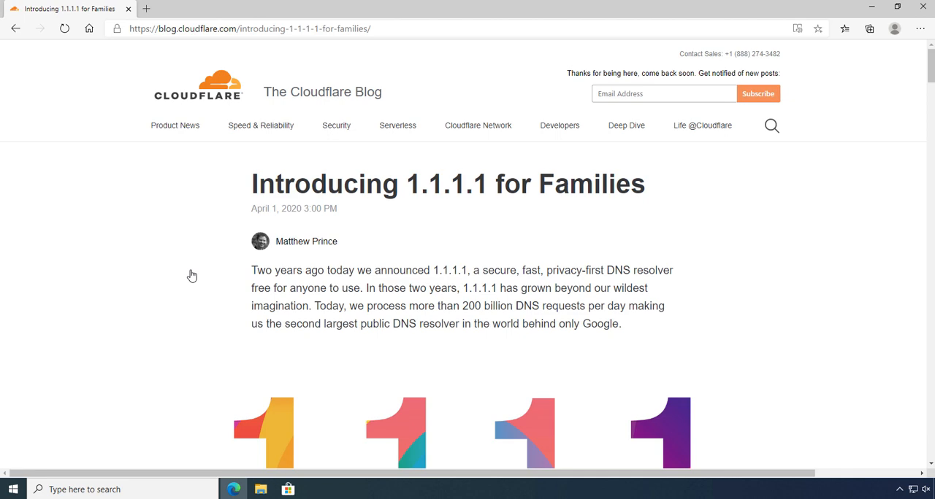
- Skim the Cloudflare blog article introducing 1.1.1.1 for Families and return to its beginning
scroll(183, 272, "down", 5)
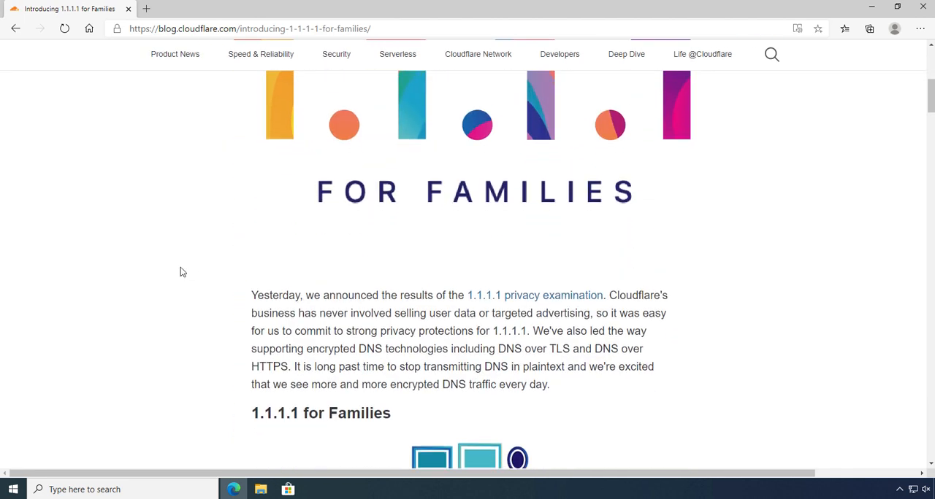
scroll(183, 272, "down", 1)
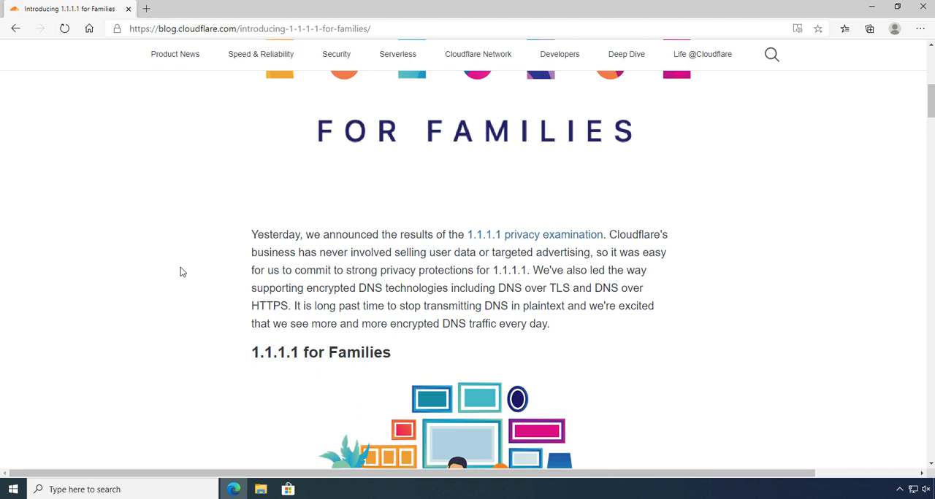
scroll(183, 273, "down", 4)
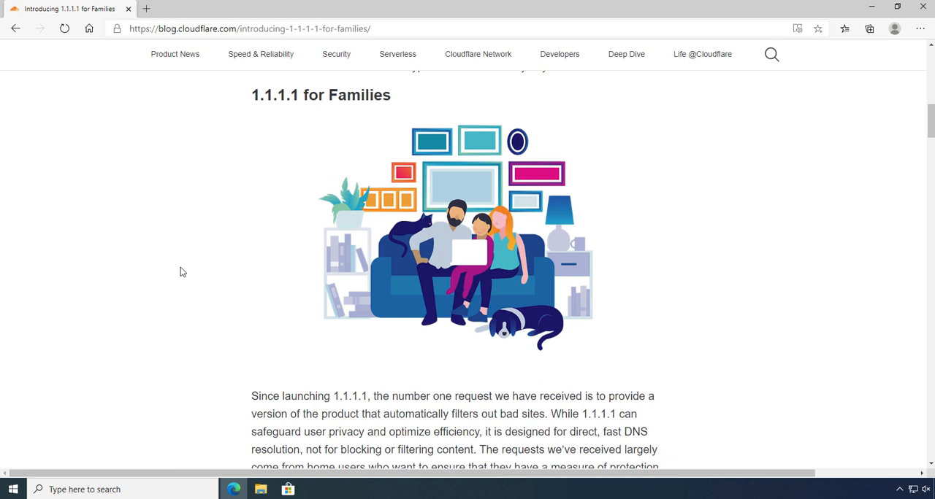
scroll(181, 268, "down", 6)
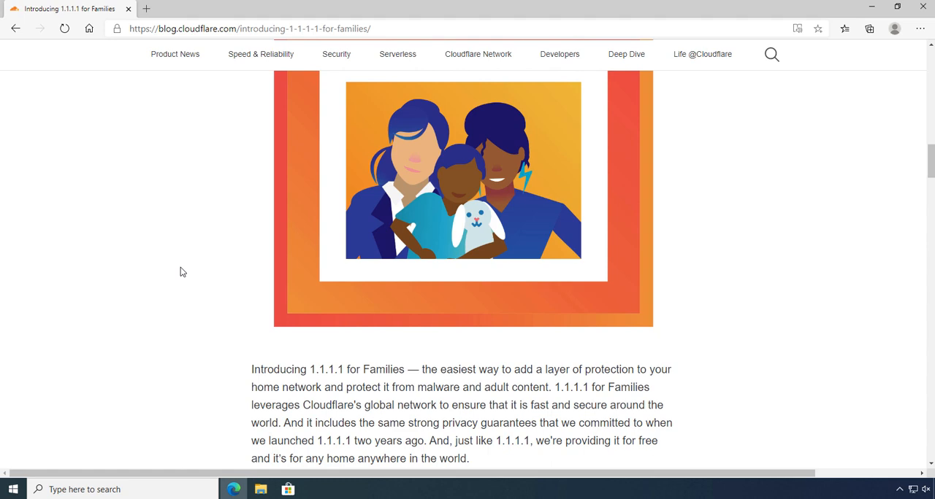
scroll(182, 273, "up", 15)
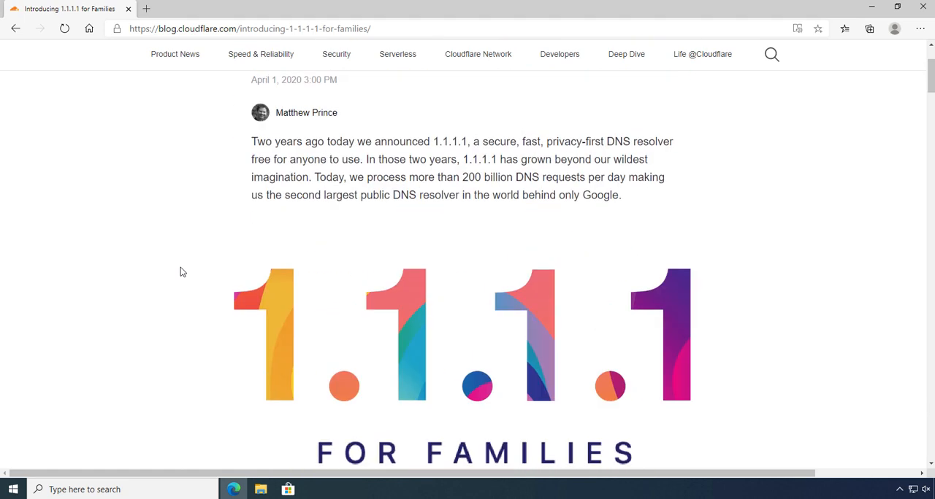
scroll(182, 273, "up", 2)
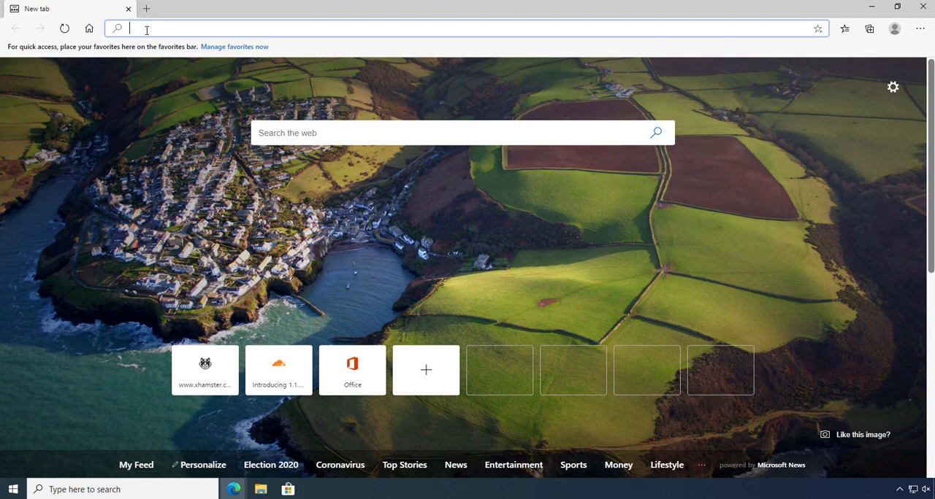
- Load two adult websites in separate browser tabs to test content filtering, and close the browser window
type("www")
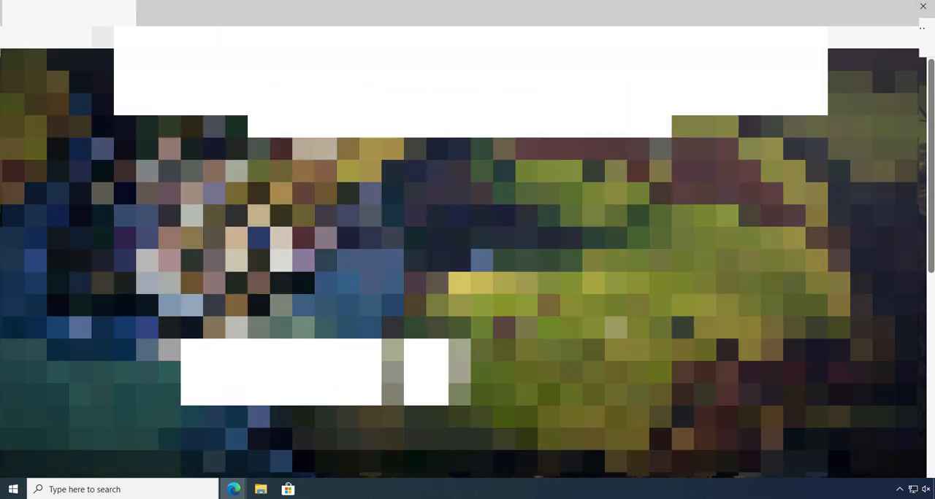
key("Return")
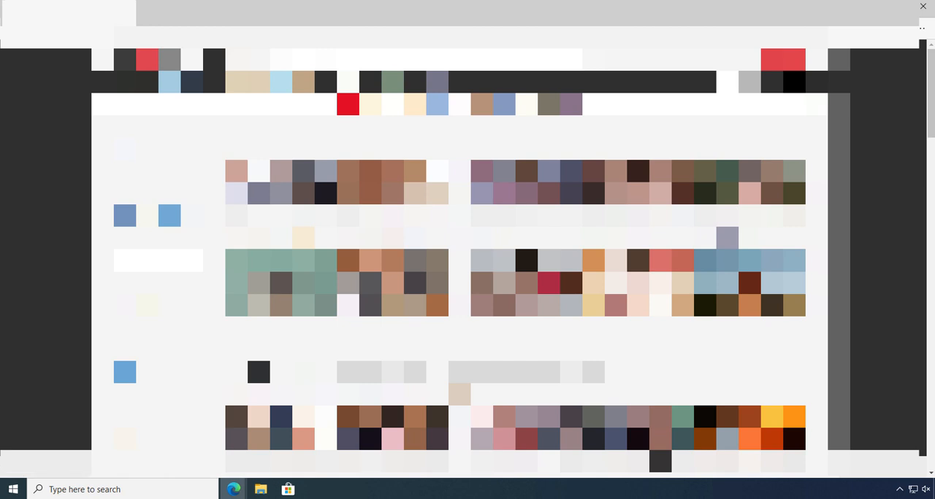
key("ctrl+t")
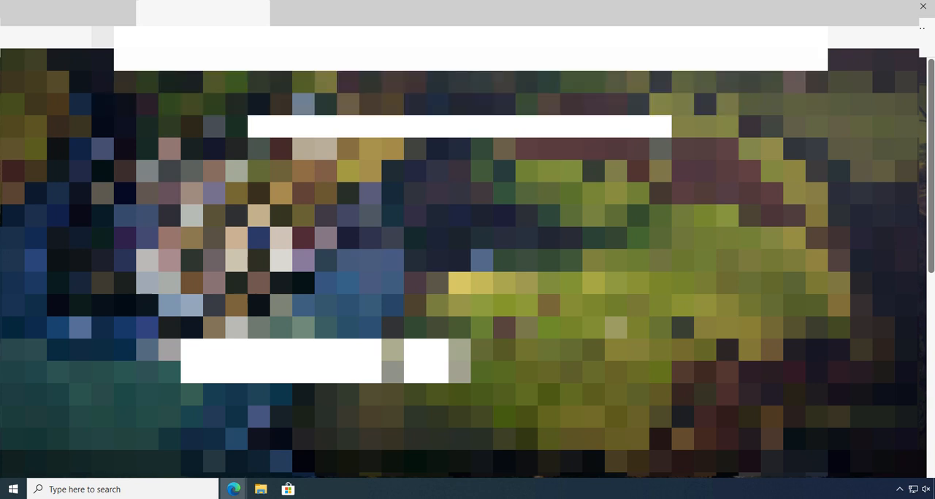
key("Return")
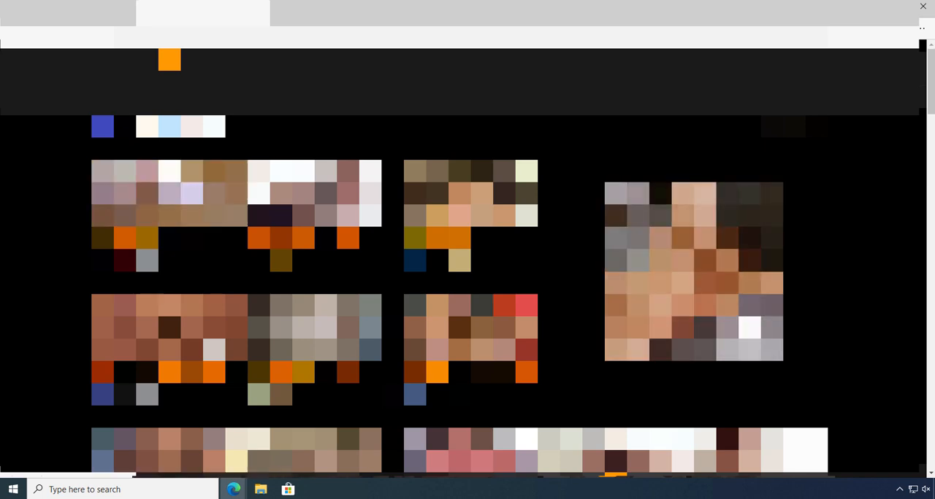
left_click(923, 7)
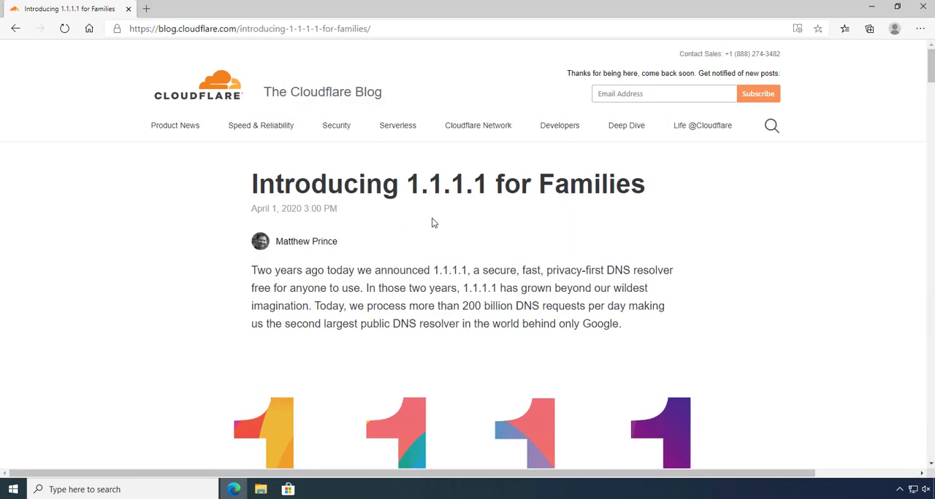
- Open a blank Notepad document and arrange it side by side with the browser window showing the Cloudflare article
left_click(12, 489)
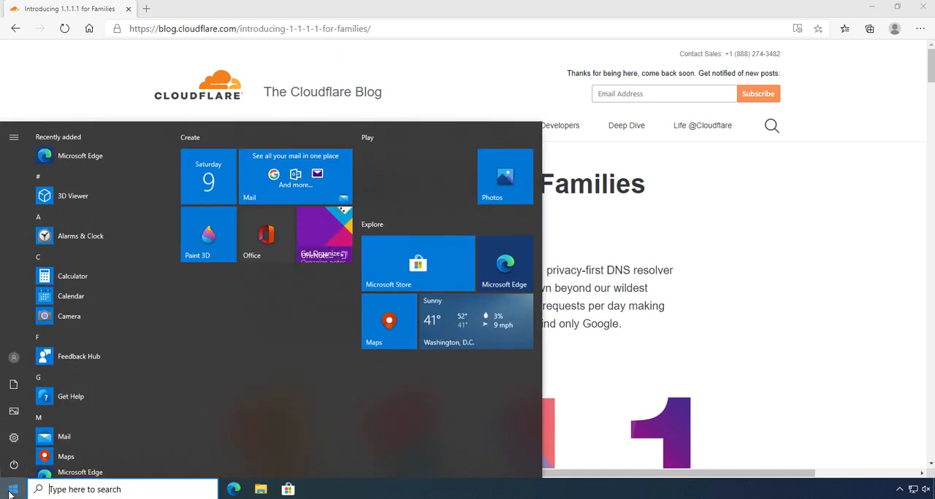
type("note")
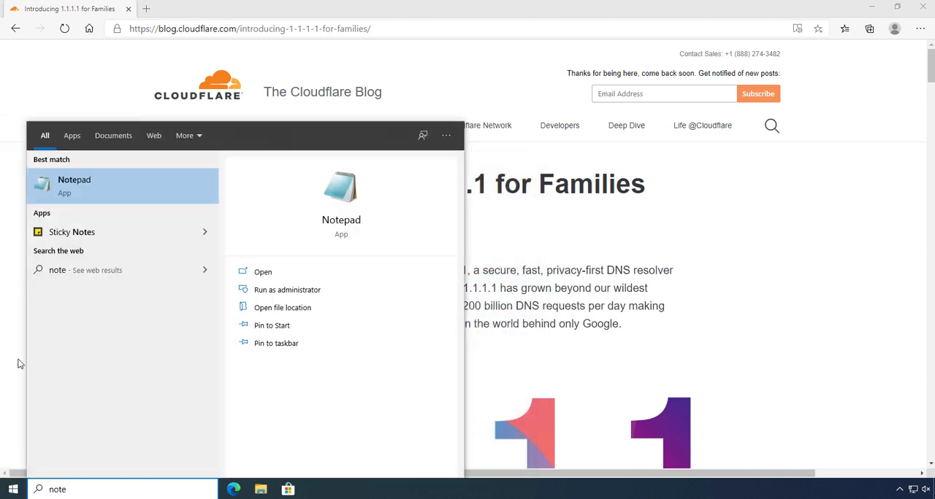
left_click(71, 191)
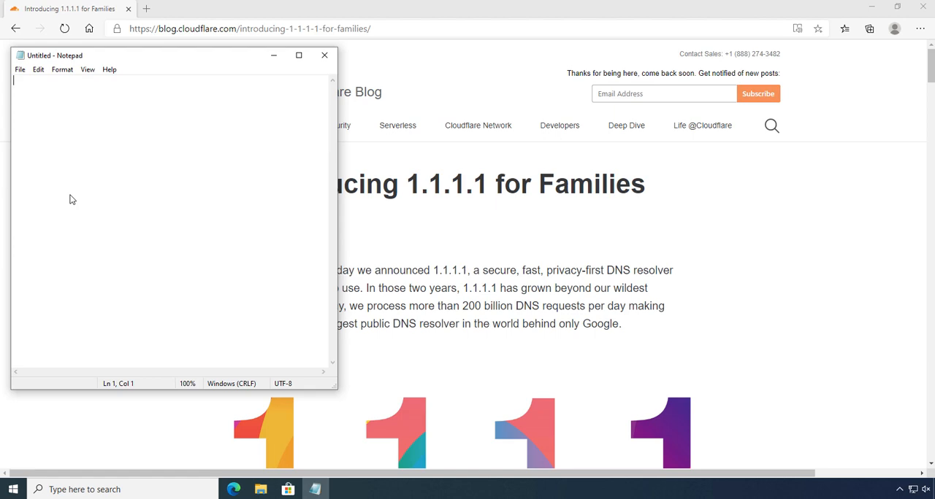
left_click_drag(164, 56, 155, 53)
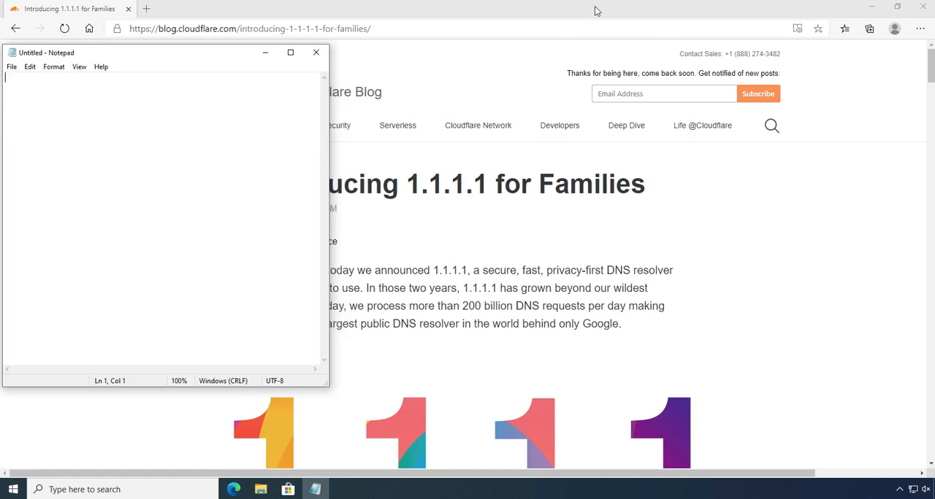
left_click_drag(502, 7, 551, 17)
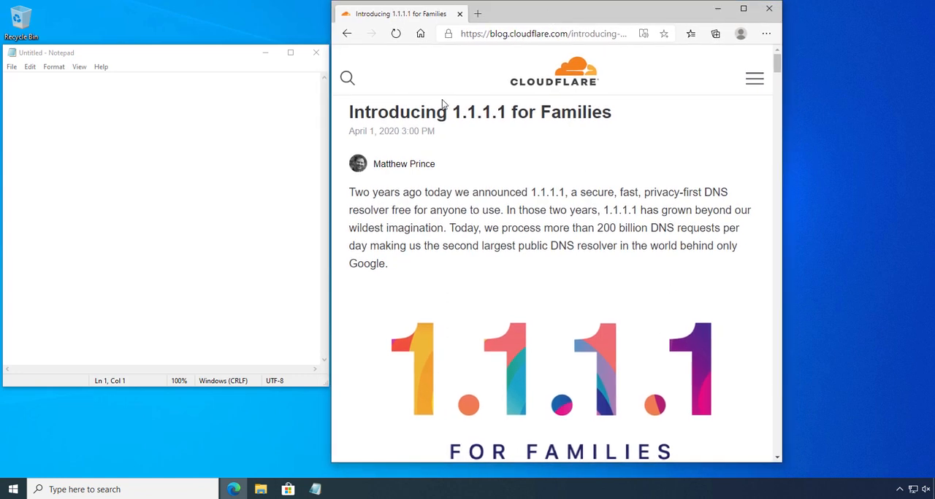
left_click_drag(469, 11, 468, 10)
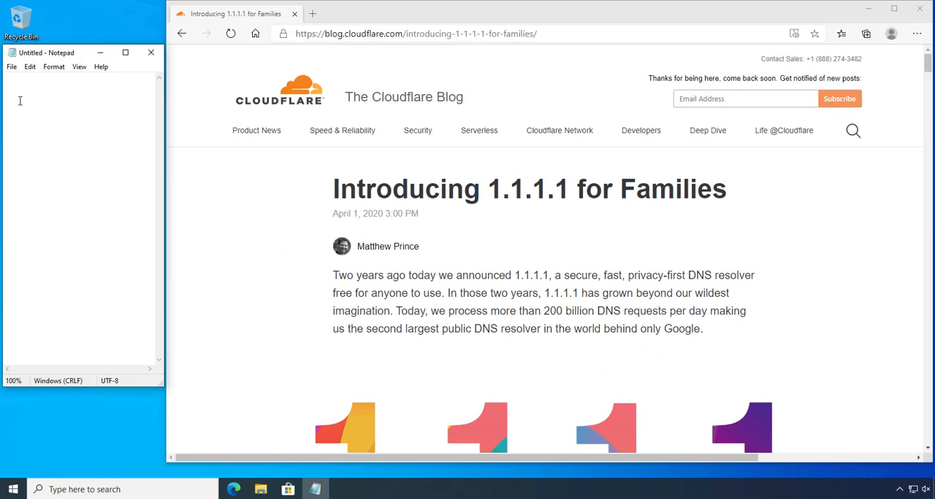
- Write "Network 9" in the Notepad document and open the Windows Network & Internet settings
type("Network 9")
right_click(912, 495)
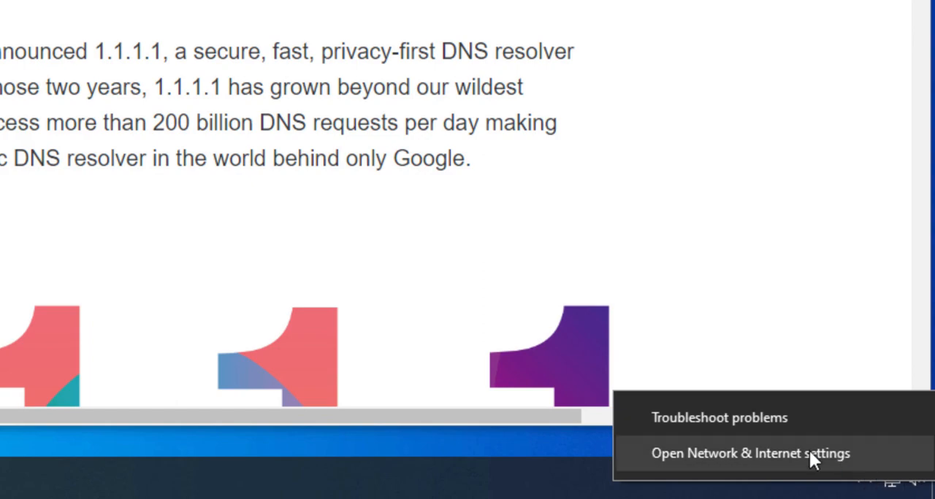
left_click(808, 449)
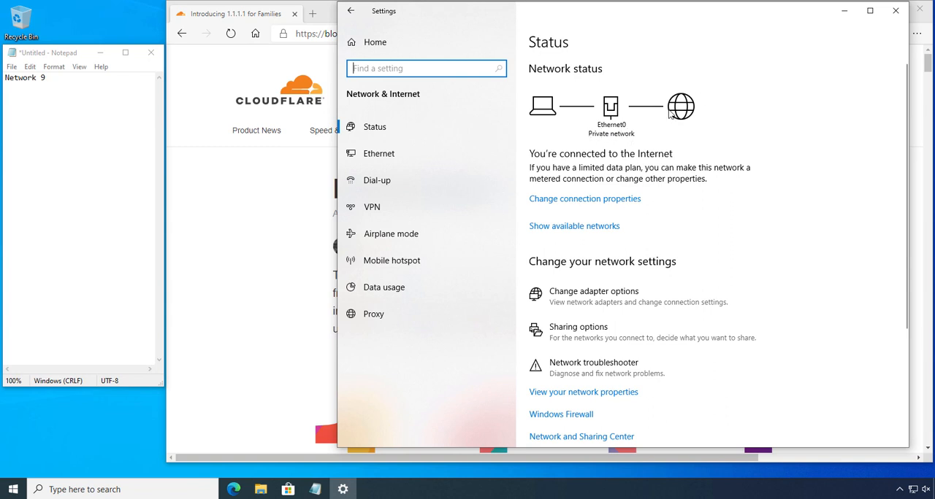
- Add the adapter name "Ethernet0" on a new line below the network name in the Notepad notes
left_click(80, 80)
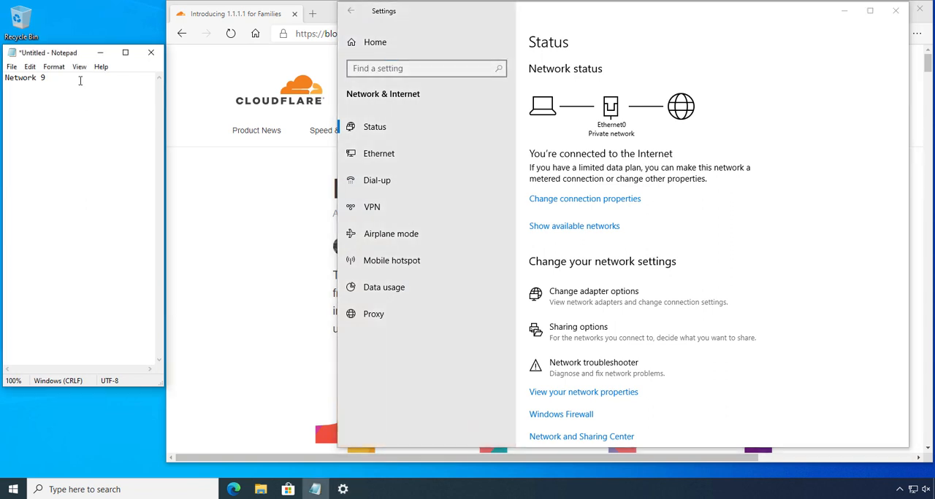
key("Return")
type("Ethernet0")
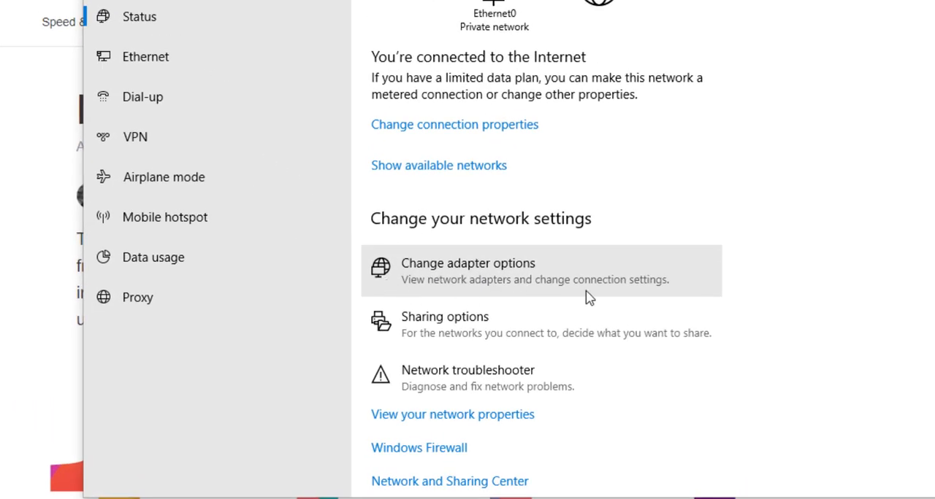
- Open the network adapter list from the settings and show the status of the Ethernet0 connection
left_click(509, 272)
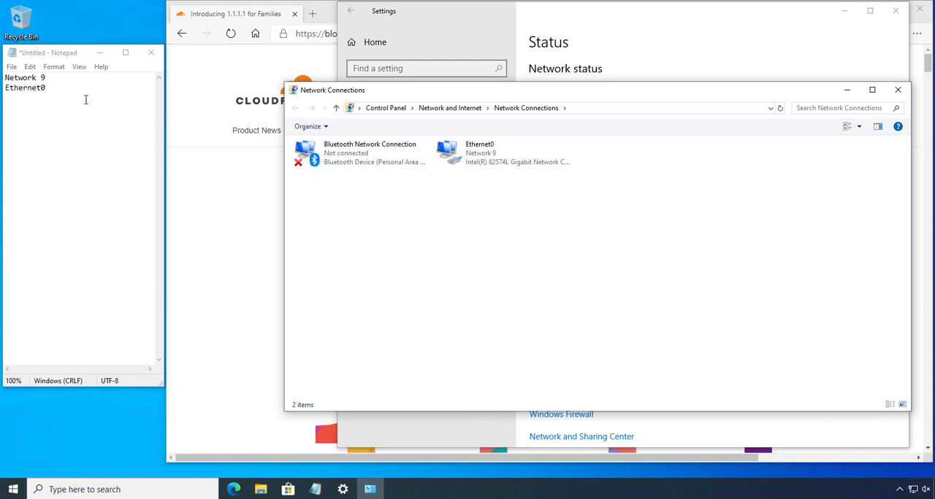
right_click(487, 159)
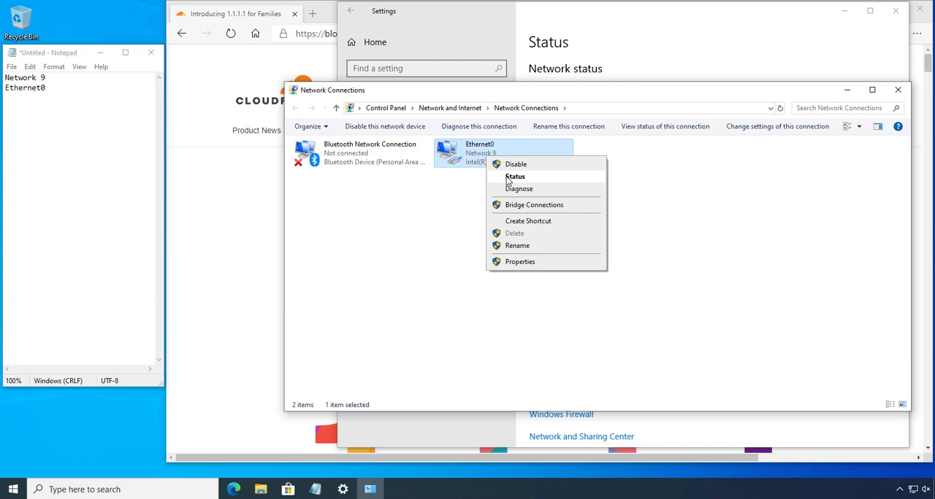
left_click(511, 178)
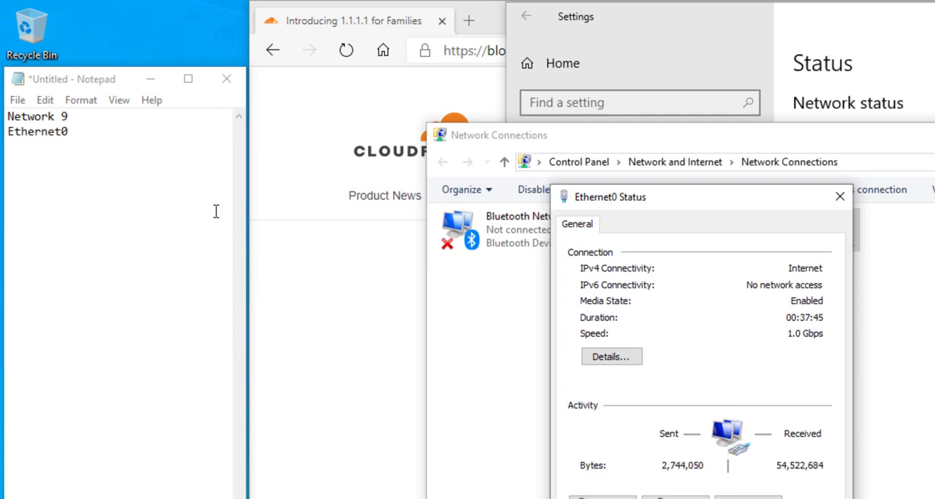
- Add "IPV4: Yes" and "IPV6: No" to the notes after a blank line, and close the Ethernet0 status window
left_click(102, 153)
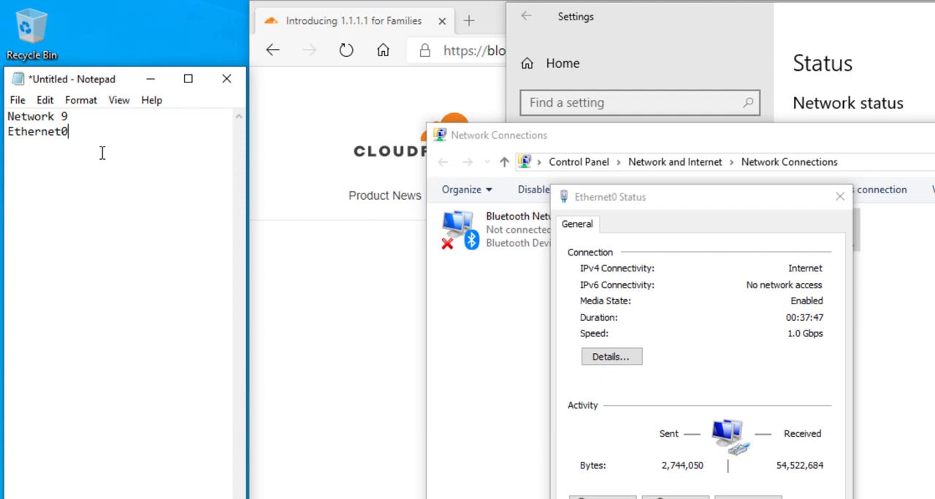
key("Return")
key("Return")
type("IPV4")
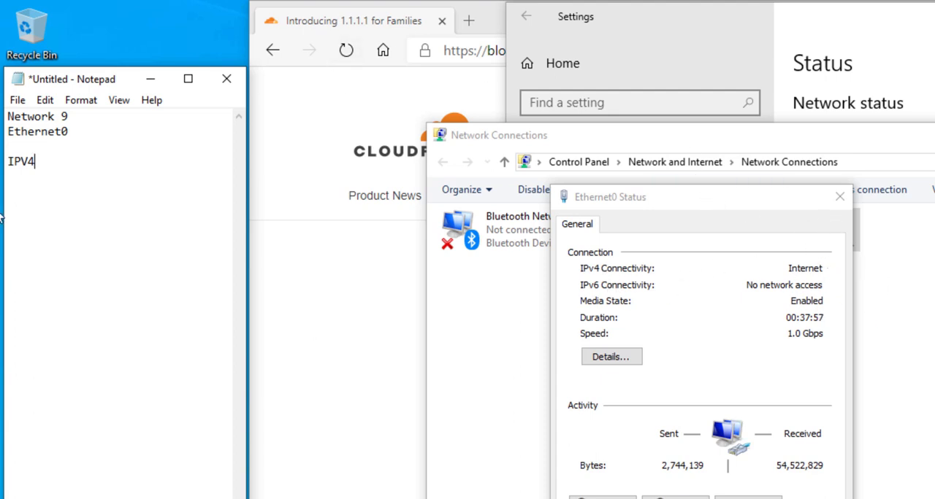
type(": Yes")
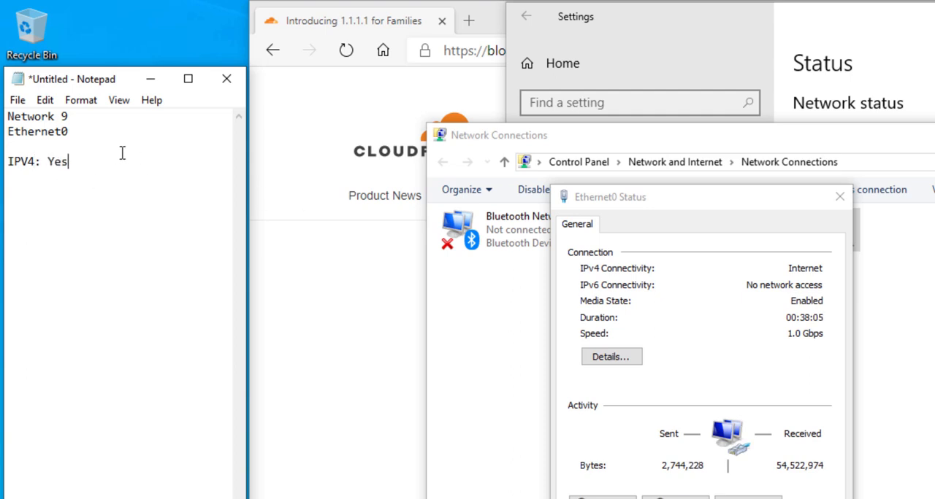
key("Return")
type("IPV6")
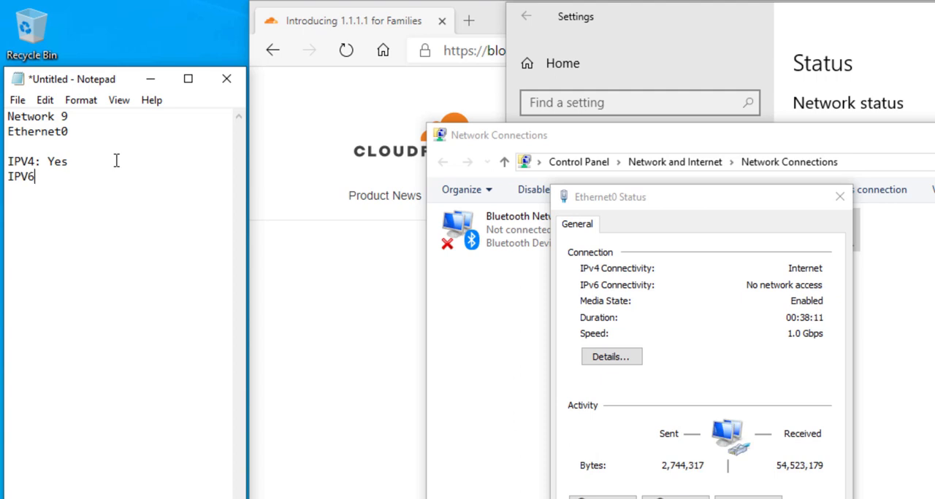
type(": No")
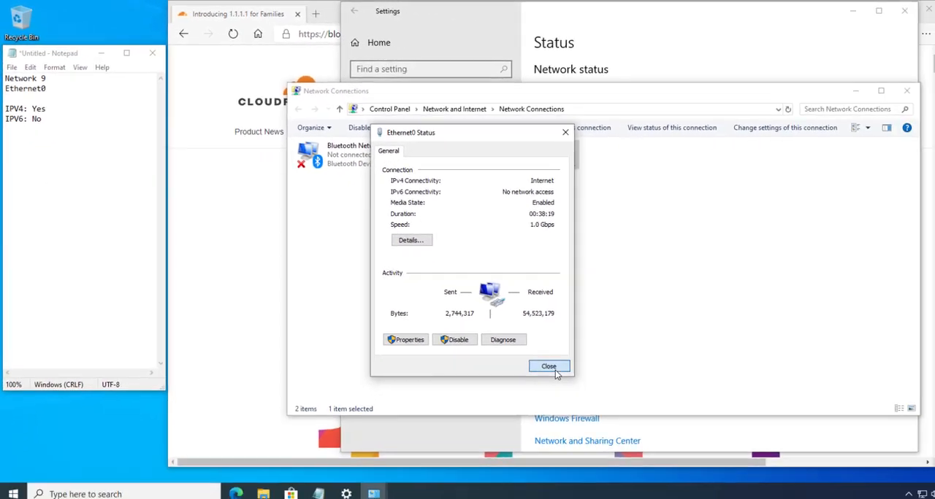
left_click(728, 485)
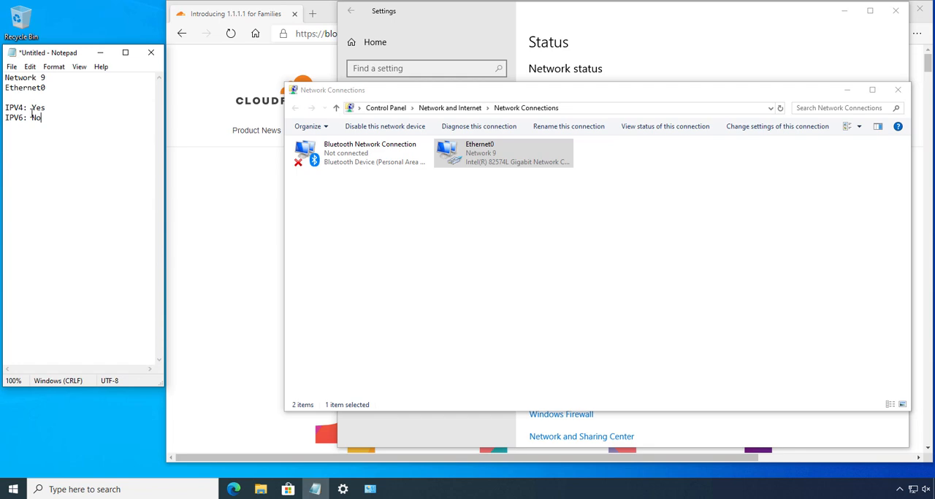
- Open the Ethernet0 adapter's properties and reposition the dialog so its full list of connection items is in view
left_click(482, 153)
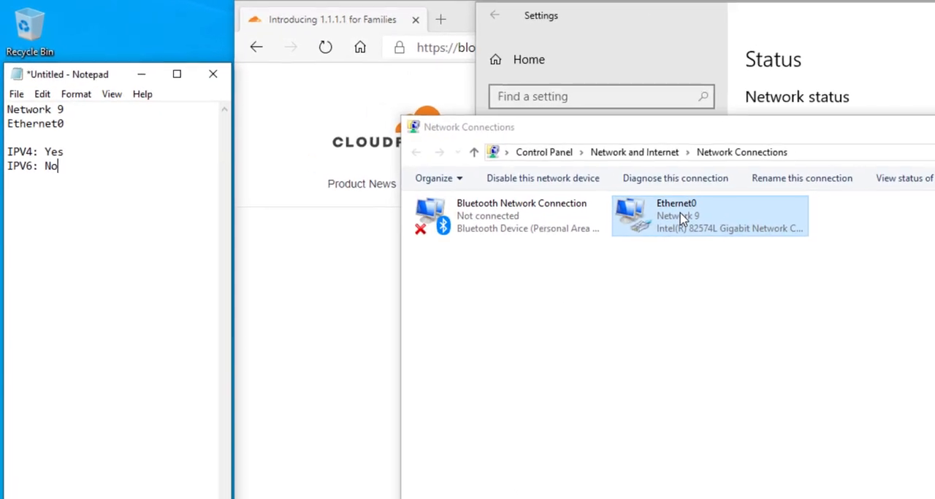
right_click(723, 231)
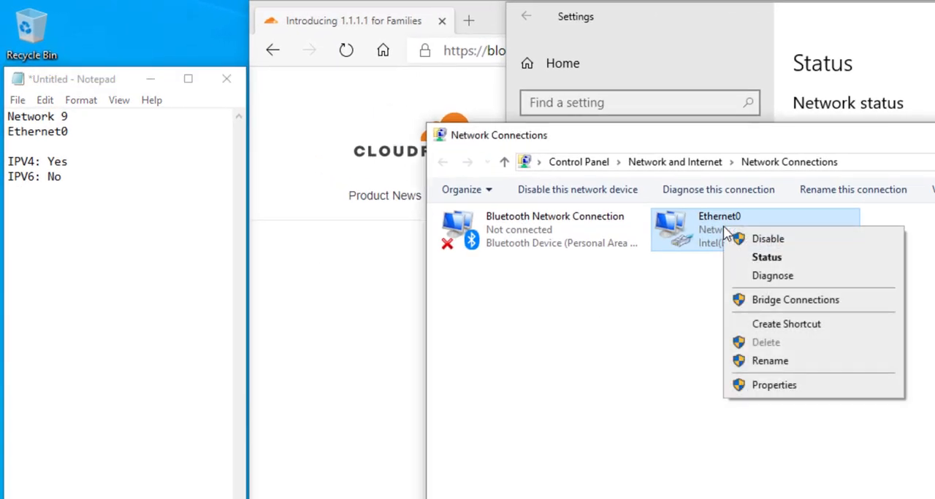
left_click(770, 387)
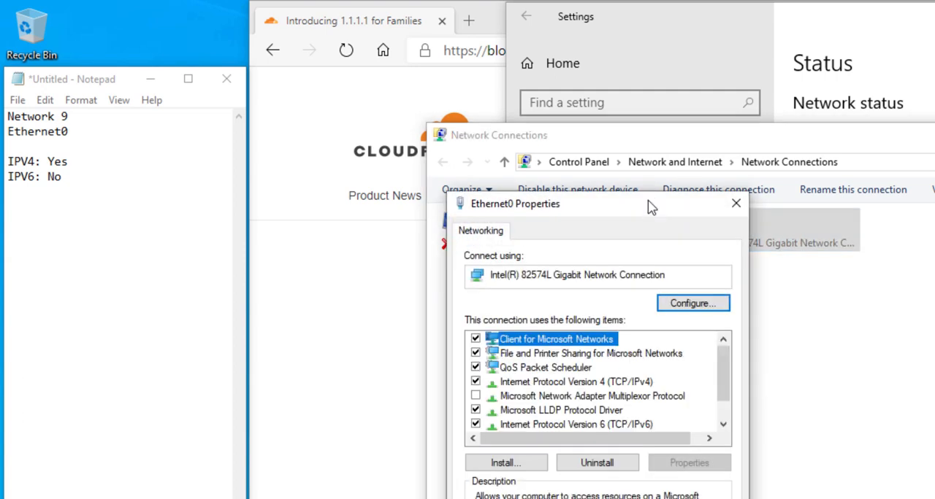
left_click_drag(649, 203, 765, 113)
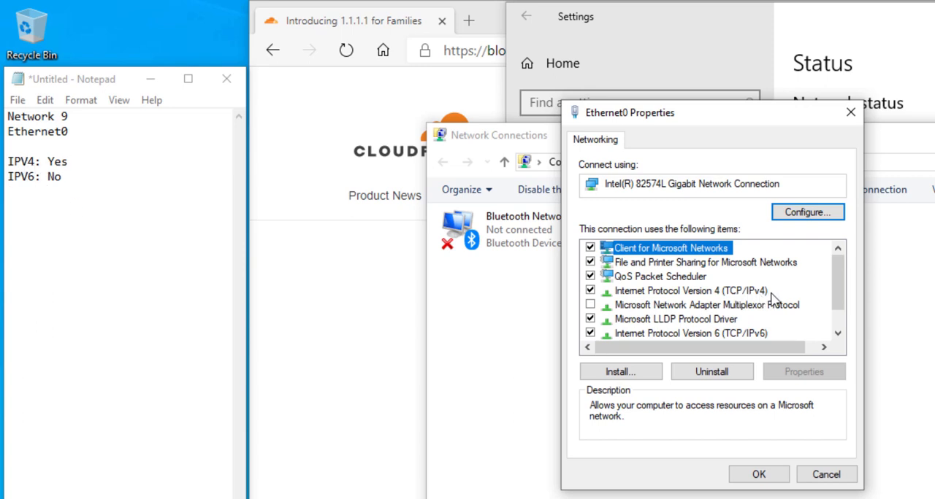
- Open the adapter's Internet Protocol Version 4 (TCP/IPv4) properties, move the dialog clear of the notes, and choose to use specified DNS server addresses
scroll(840, 297, "down", 1)
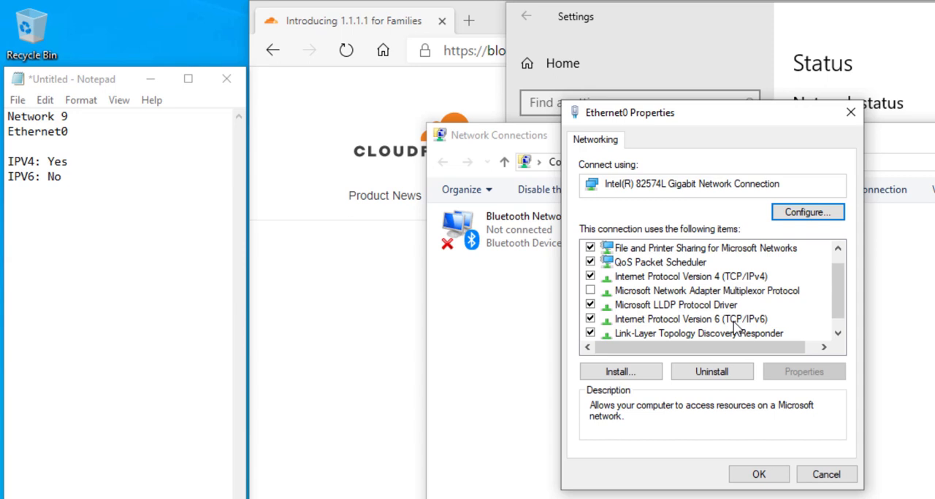
left_click(673, 278)
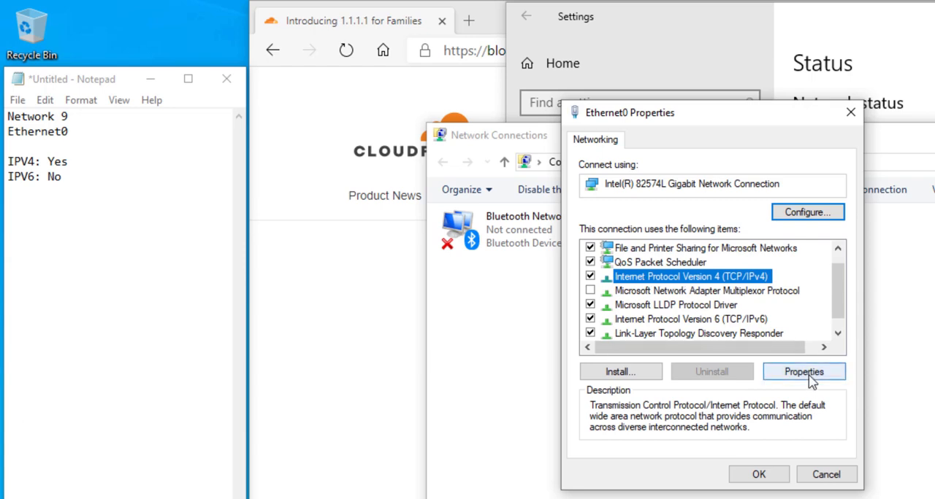
left_click(804, 372)
left_click_drag(746, 182, 161, 178)
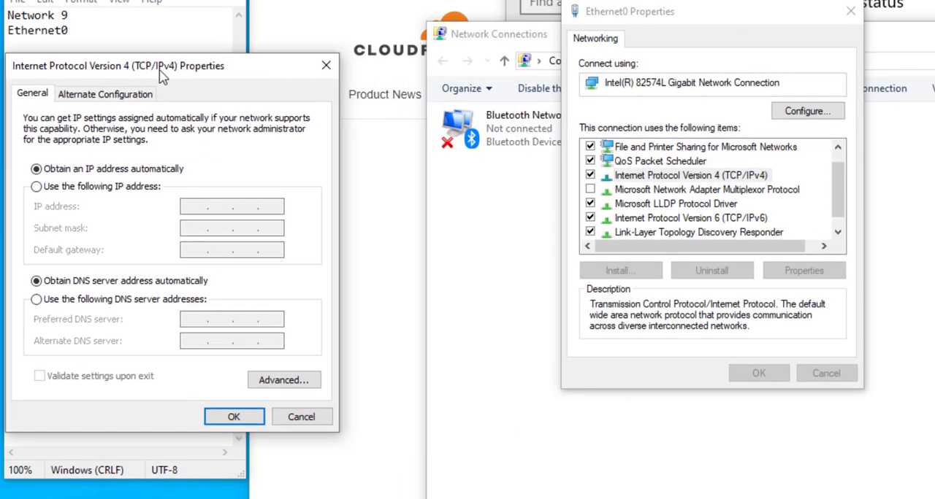
left_click_drag(162, 76, 168, 140)
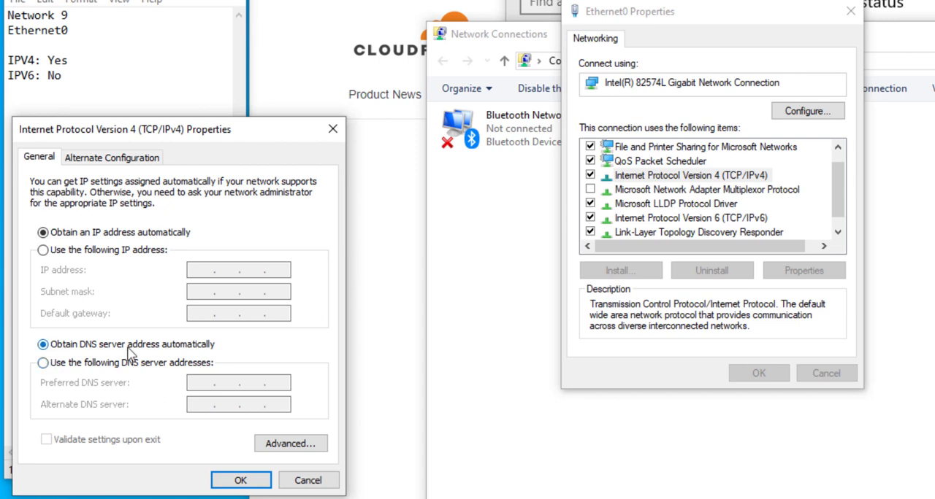
left_click(44, 363)
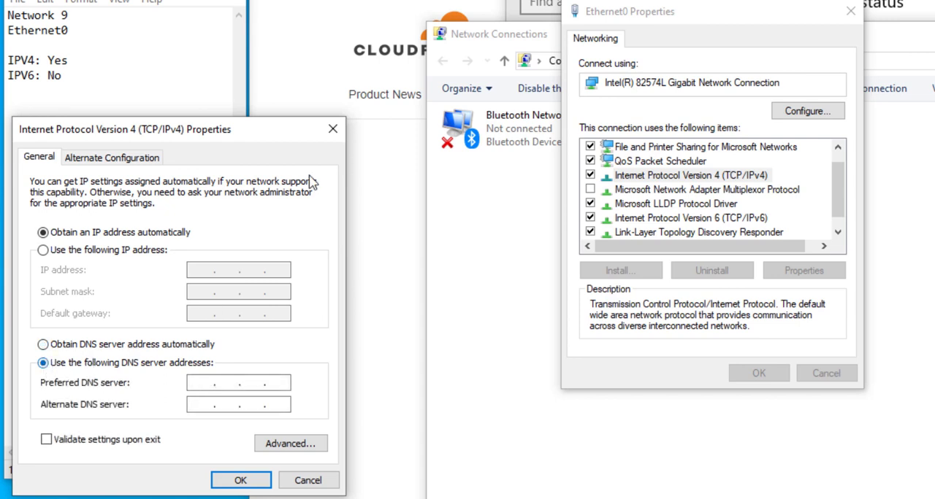
- Examine the Cloudflare article's IPv4 and IPv6 DNS addresses for malware blocking only and for malware and adult content
left_click(311, 64)
scroll(632, 304, "down", 15)
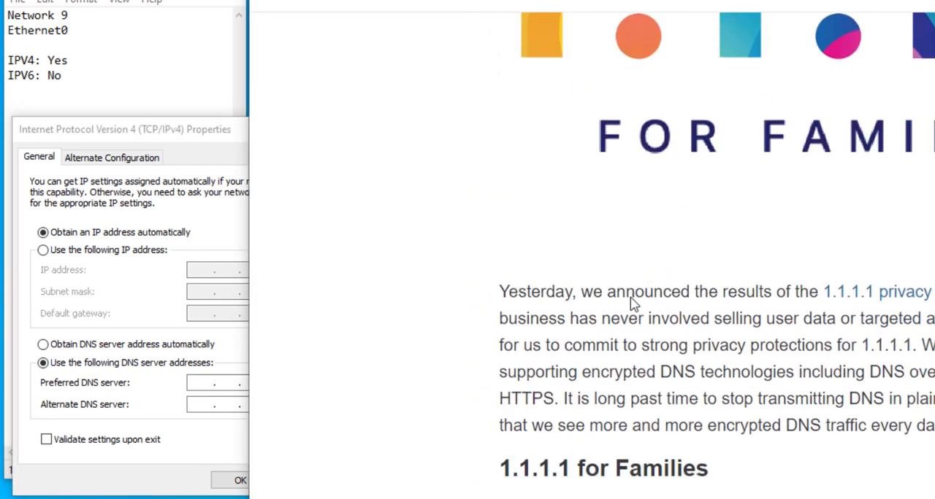
scroll(632, 297, "down", 15)
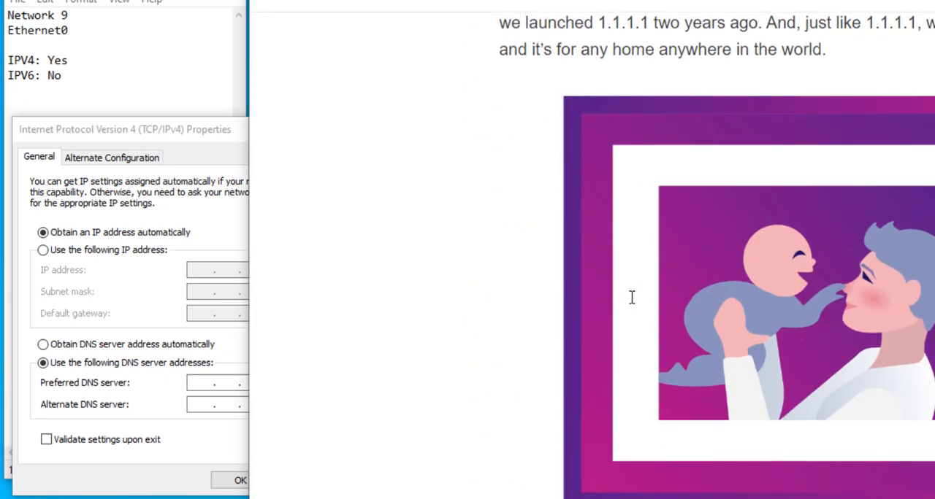
scroll(632, 297, "down", 4)
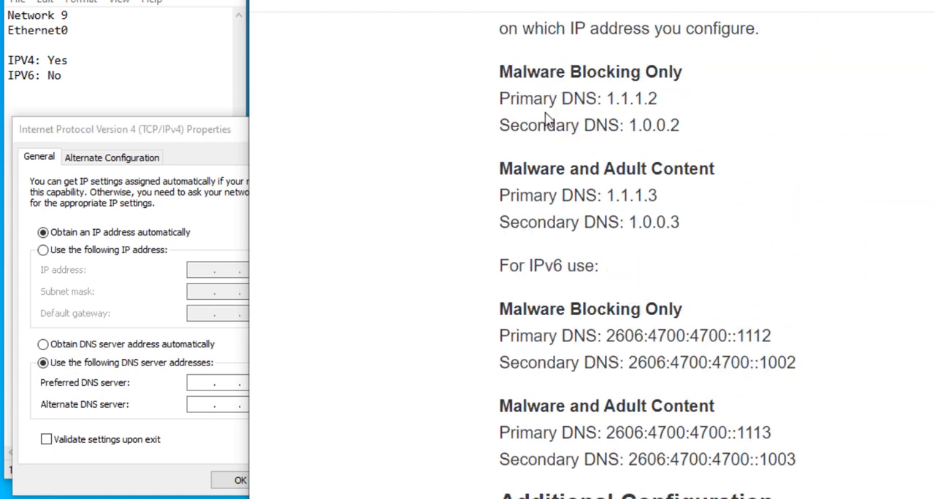
left_click_drag(499, 72, 686, 75)
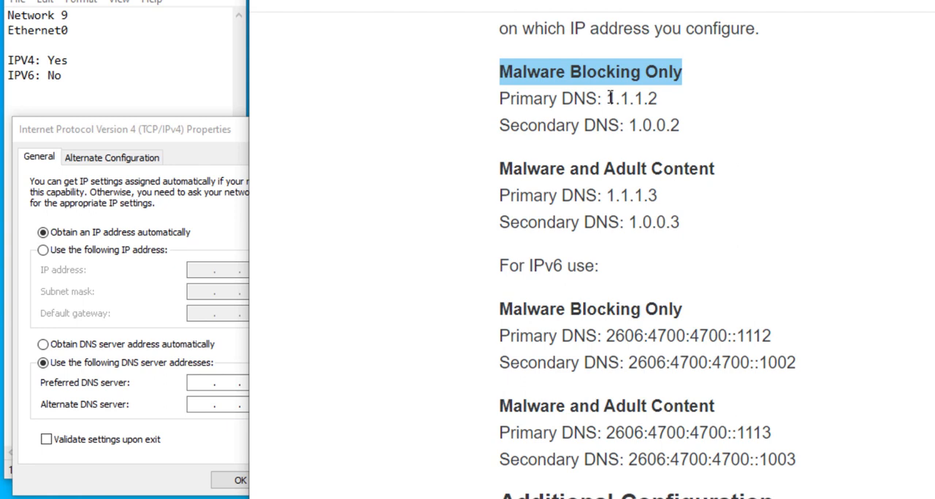
left_click_drag(609, 99, 666, 103)
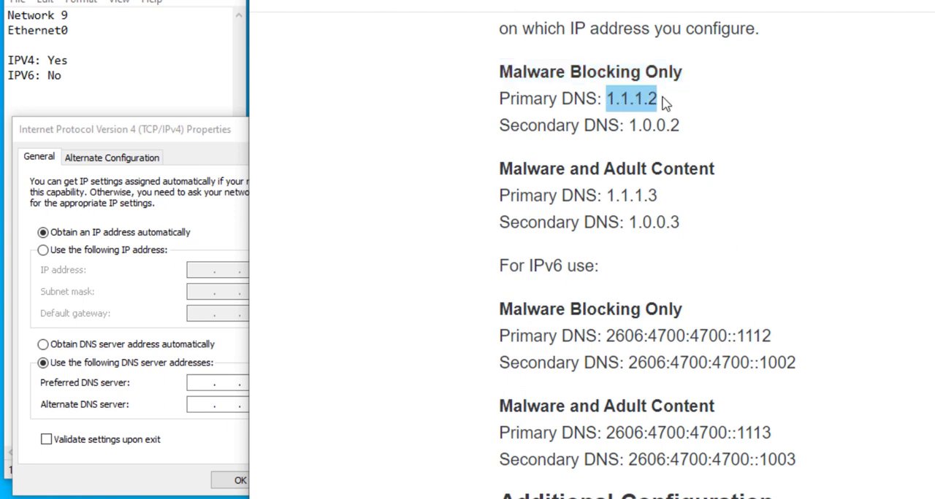
left_click(666, 104)
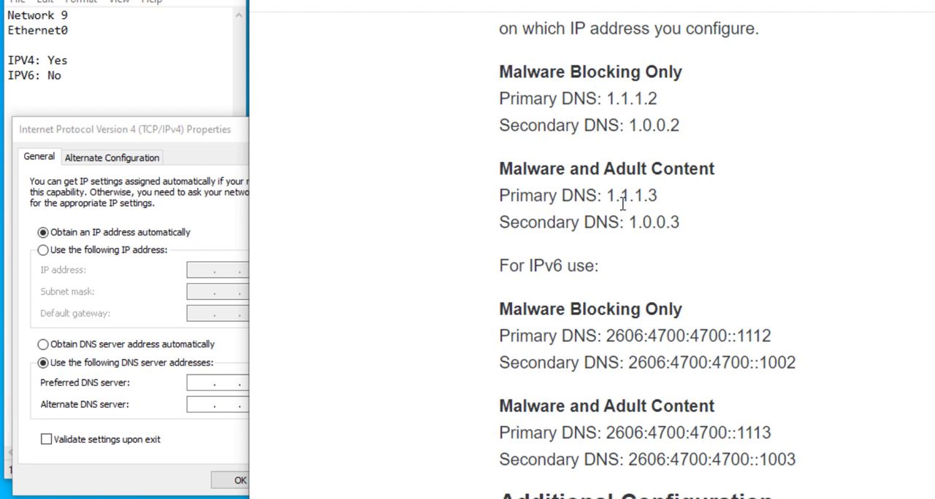
left_click_drag(529, 266, 568, 268)
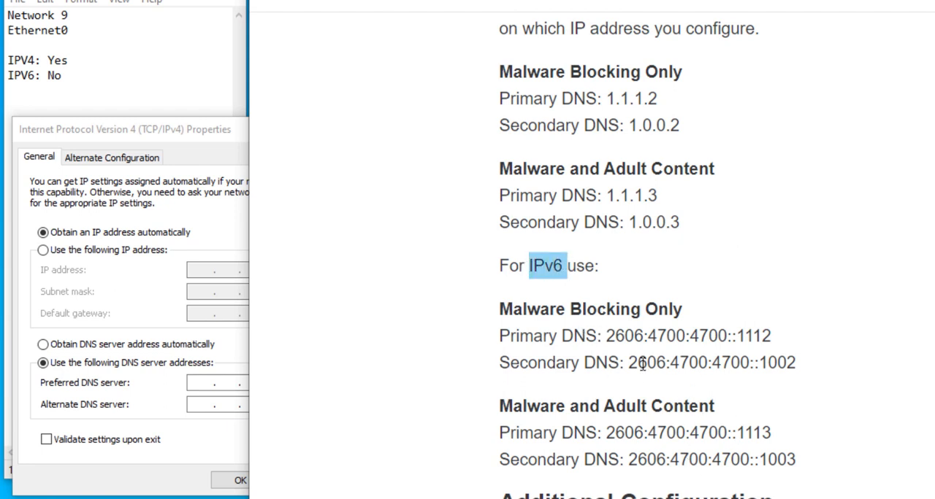
left_click(201, 382)
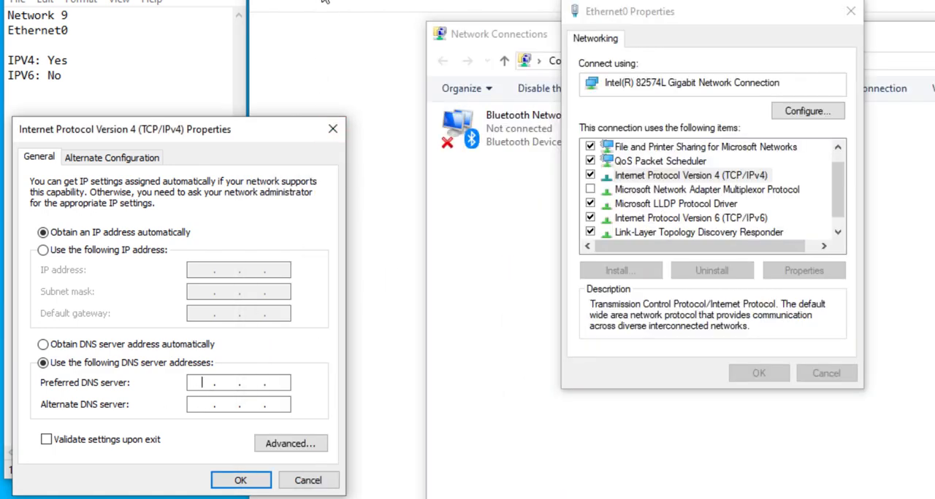
key("alt+Tab")
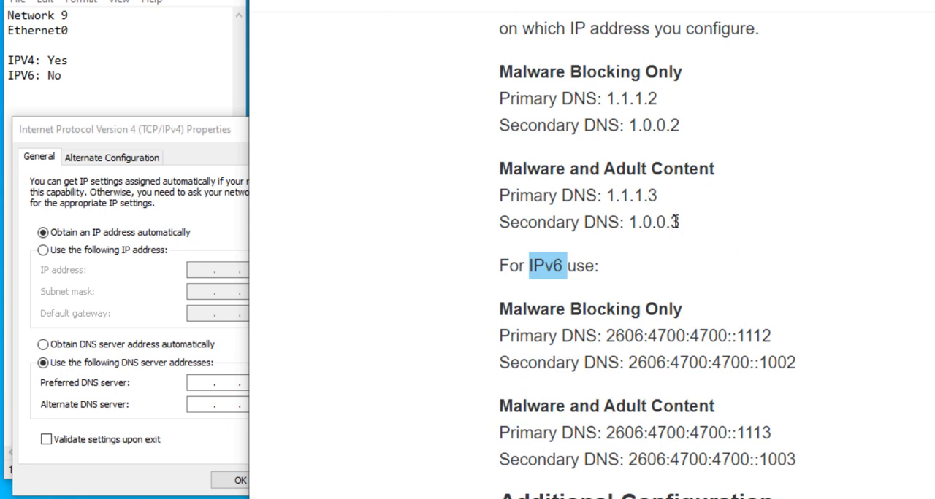
- Set the IPv4 preferred DNS server to 1.1.1.3 and the alternate DNS server to 1.0.0.3, and accept the settings
left_click(198, 385)
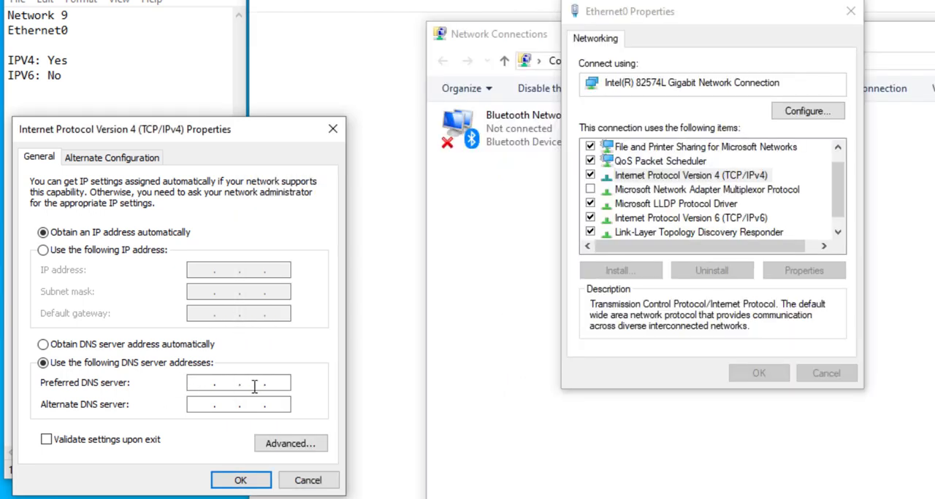
type("1.1.1.3")
key("Tab")
type("1.0.0.3")
left_click(243, 481)
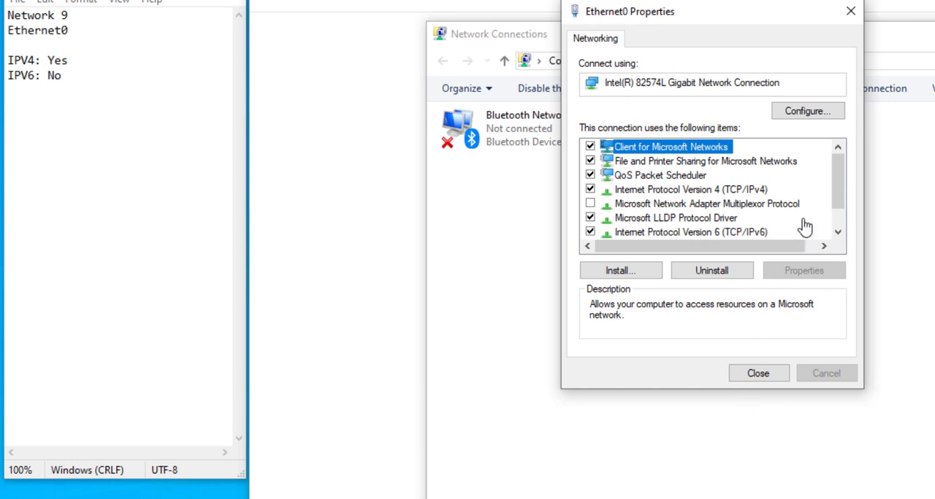
- In the adapter's TCP/IPv6 properties, fill in the preferred DNS server with 2606:4700:4700::1113 copied from the Cloudflare article
left_click(741, 235)
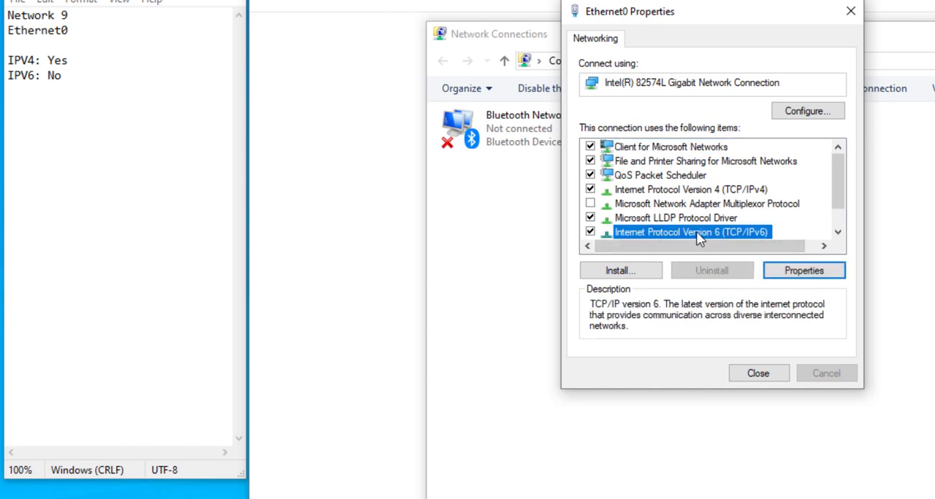
left_click(776, 267)
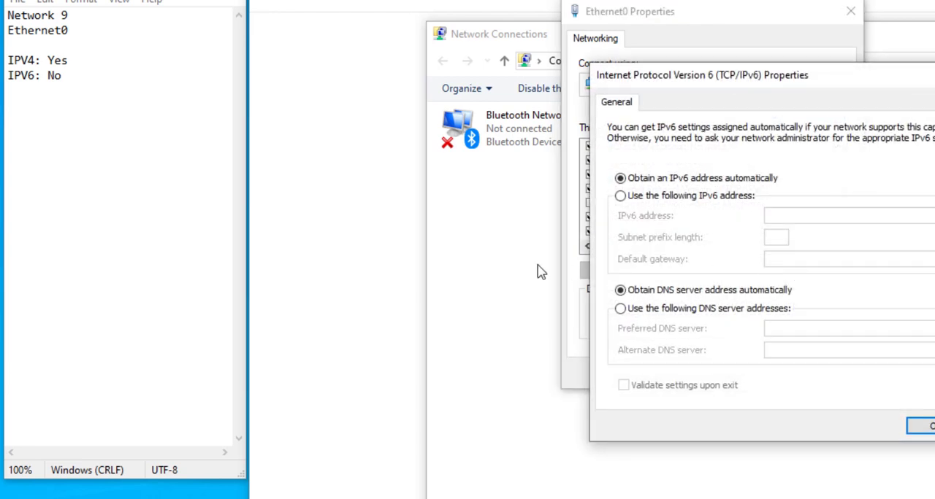
left_click(334, 143)
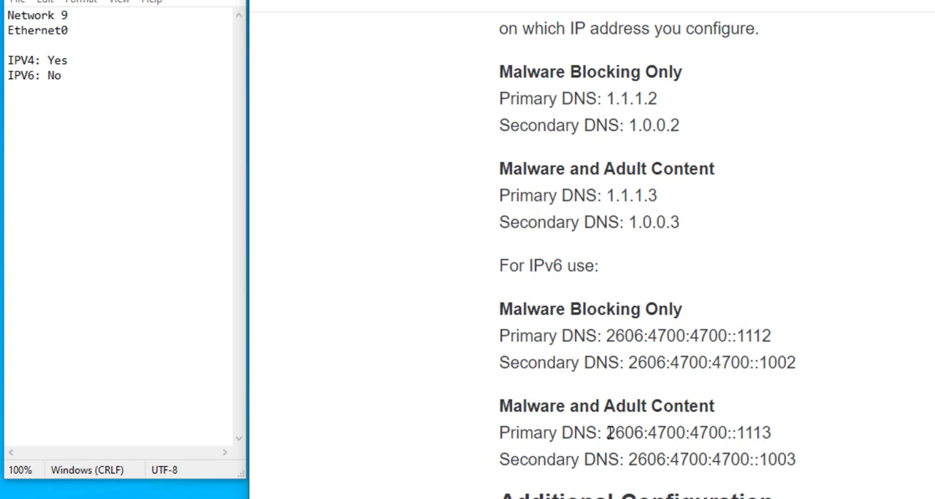
left_click_drag(606, 433, 772, 433)
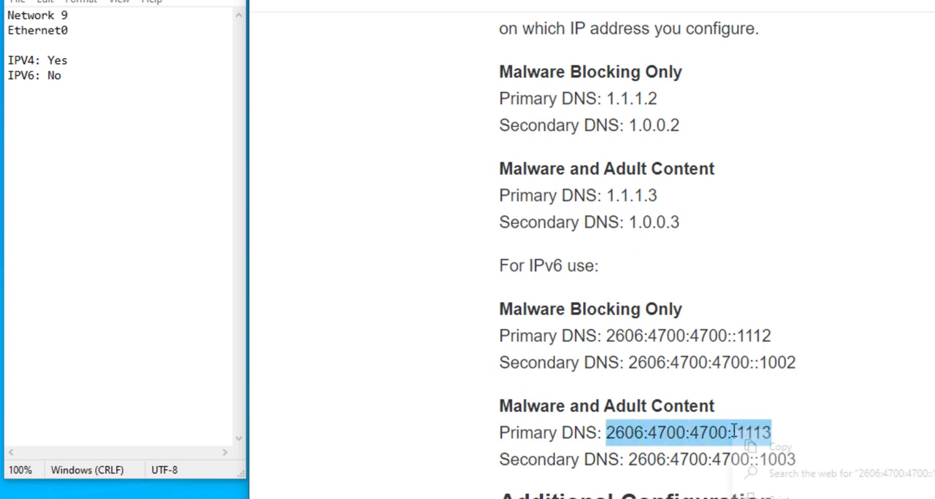
left_click(765, 445)
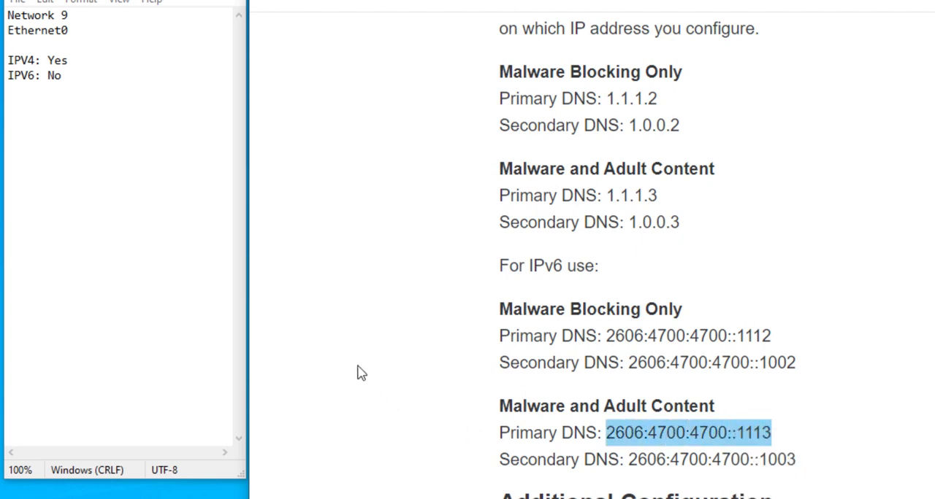
key("alt+Tab")
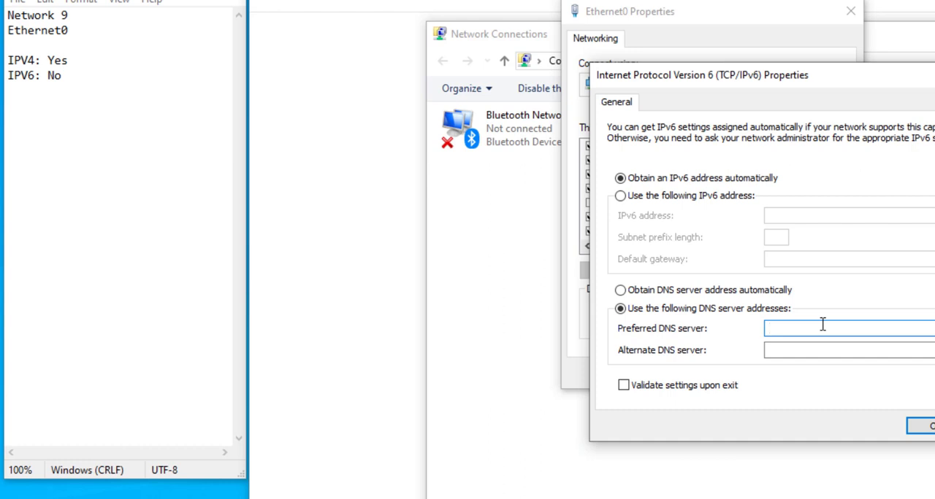
key("ctrl+v")
- Fill in the IPv6 alternate DNS server with 2606:4700:4700::1003 copied from the article, and discard the IPv6 changes
left_click(295, 284)
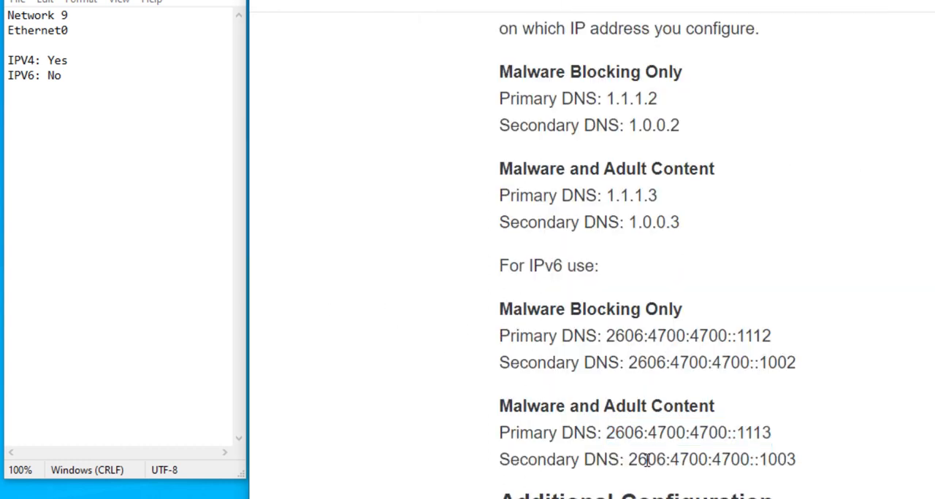
left_click_drag(629, 460, 796, 460)
key("ctrl+c")
key("alt+Tab")
key("ctrl+v")
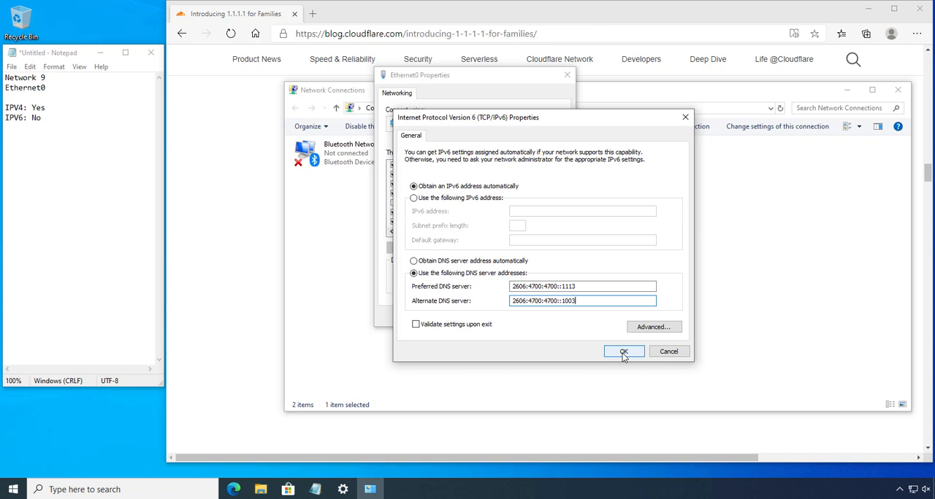
left_click(671, 355)
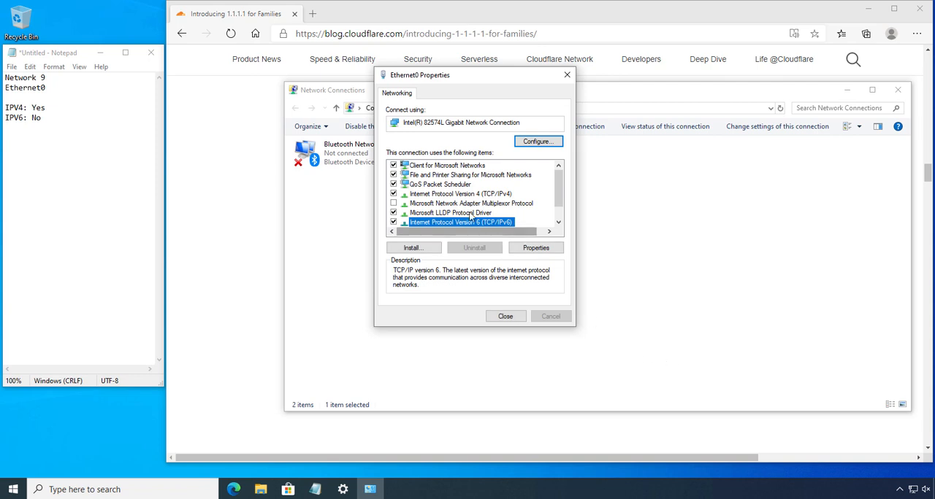
- Review the saved IPv4 DNS servers in the TCP/IPv4 properties, and close the Ethernet0 properties and the network connections window
left_click(454, 186)
left_click(455, 194)
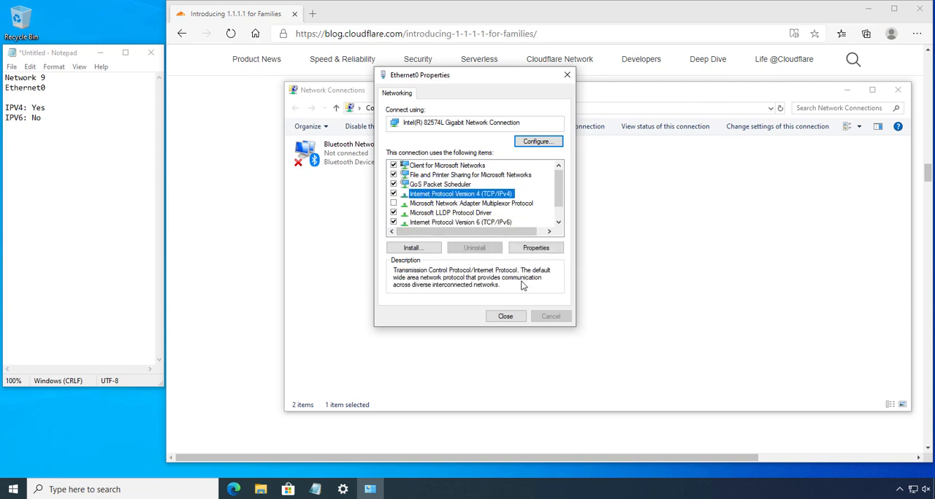
left_click(536, 248)
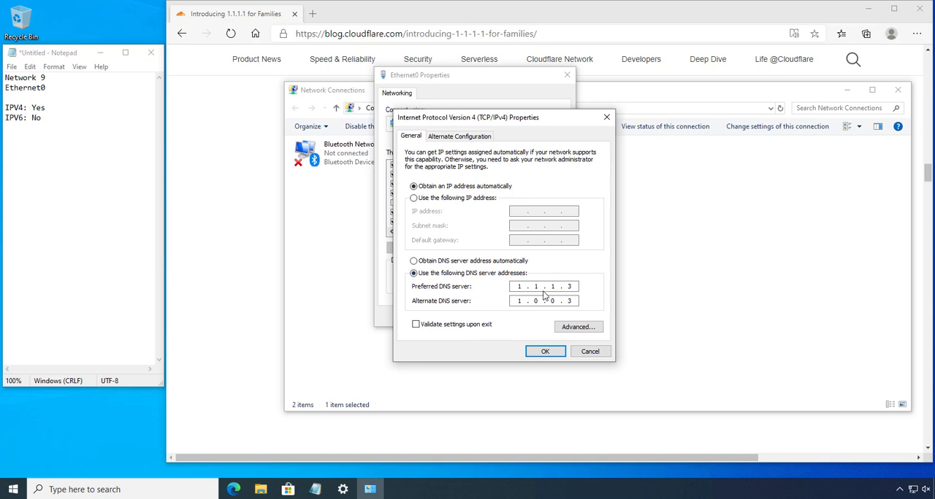
left_click(541, 351)
left_click(505, 317)
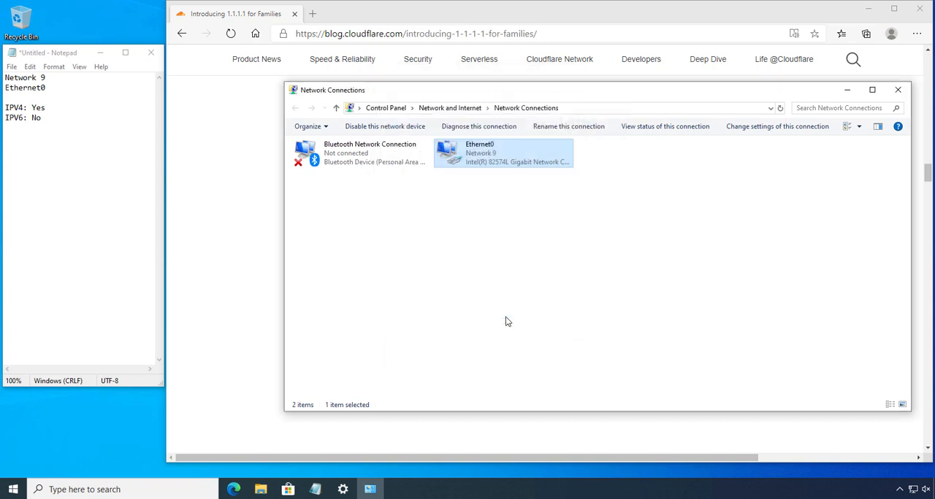
key("alt+F4")
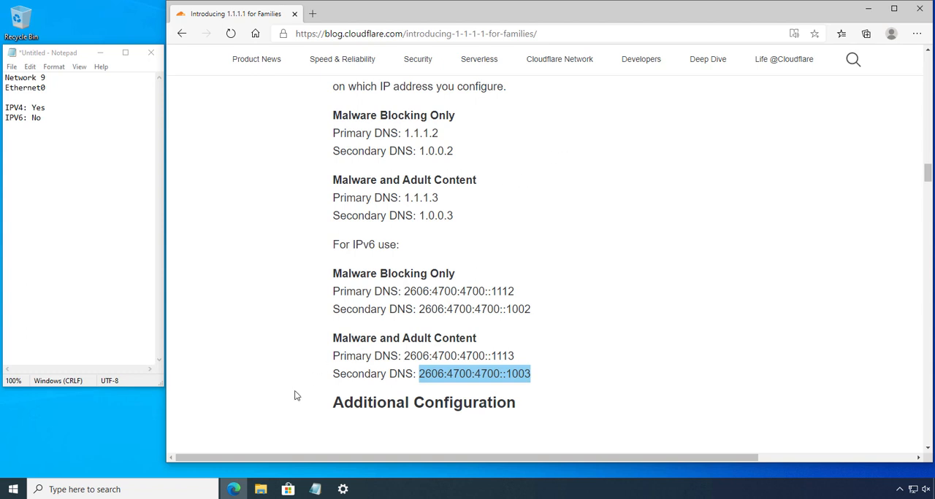
- Search for "khan academy" in a new Edge window, open the Khan Academy website, and dismiss its pop-up
middle_click(235, 493)
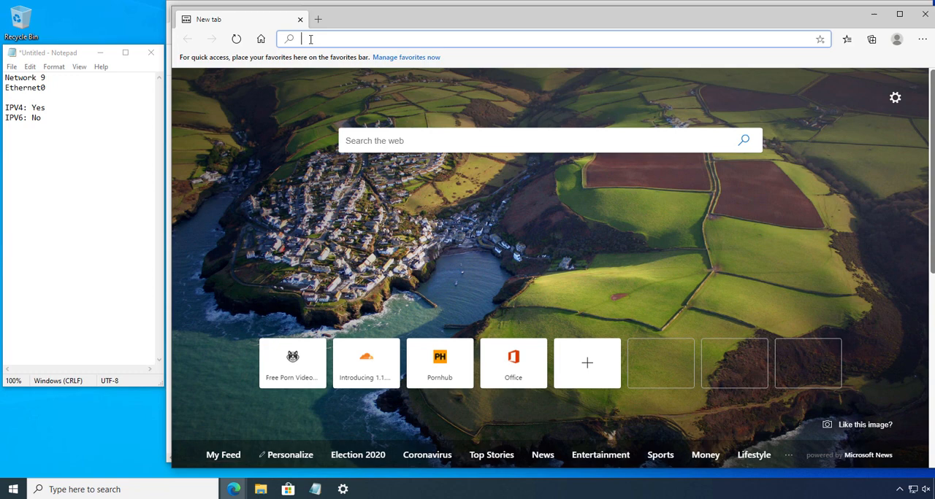
type("khan")
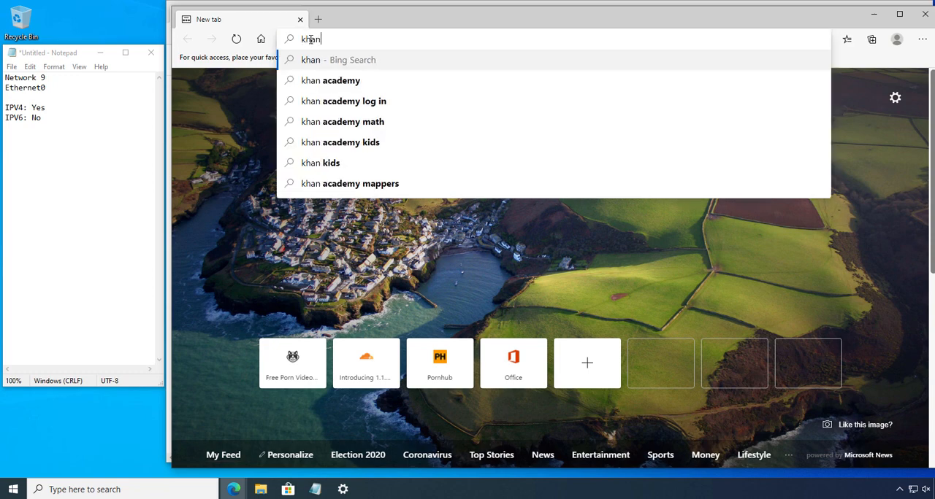
key("Down")
key("Return")
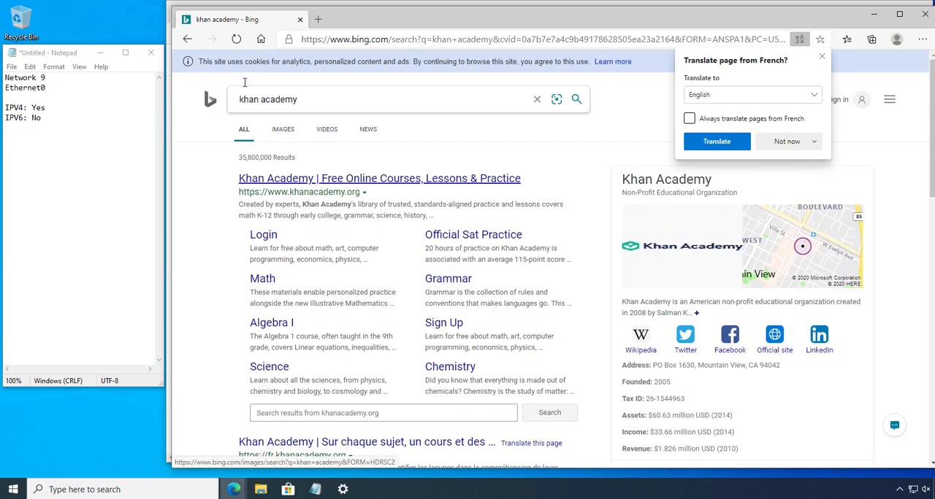
left_click(287, 179)
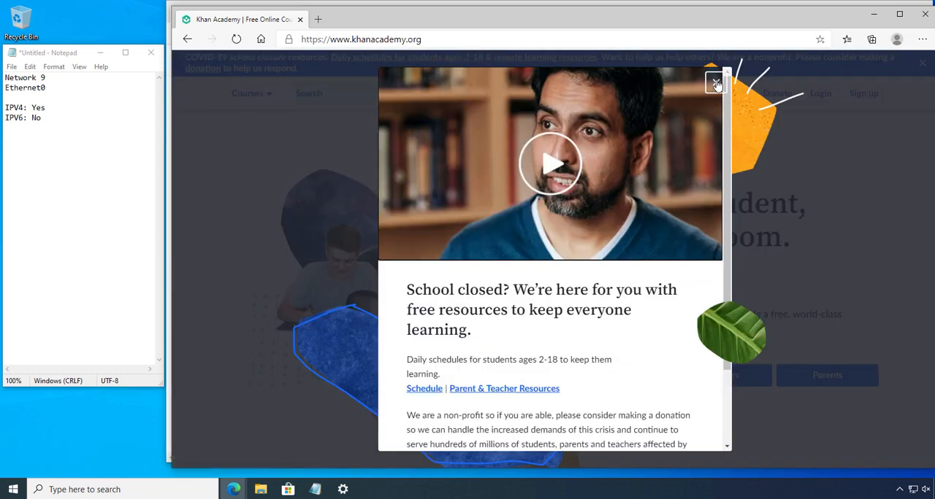
left_click(716, 84)
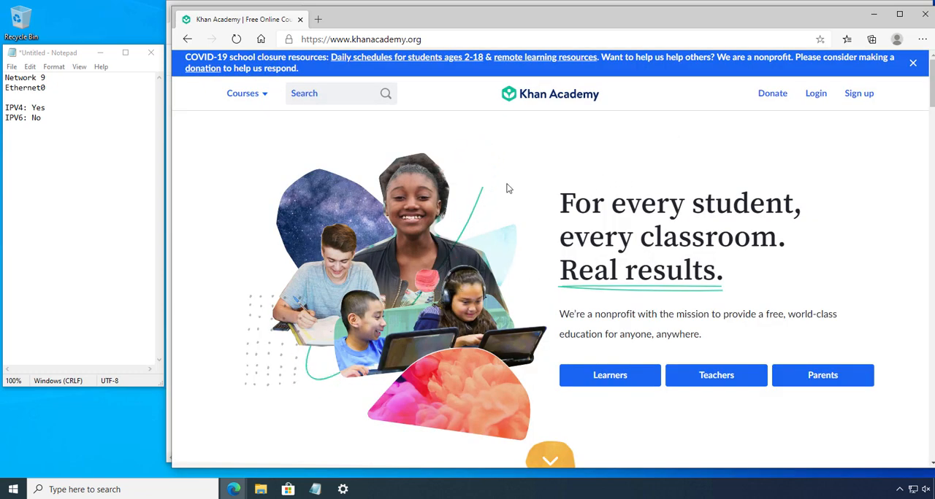
- Close the Khan Academy tab and test the DNS filter by loading an adult website in a new tab
key("ctrl+t")
left_click(300, 20)
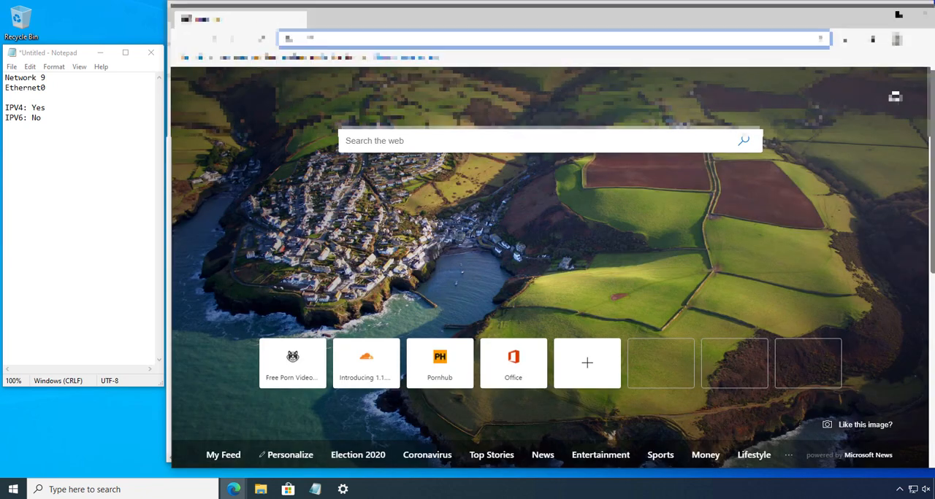
type("www")
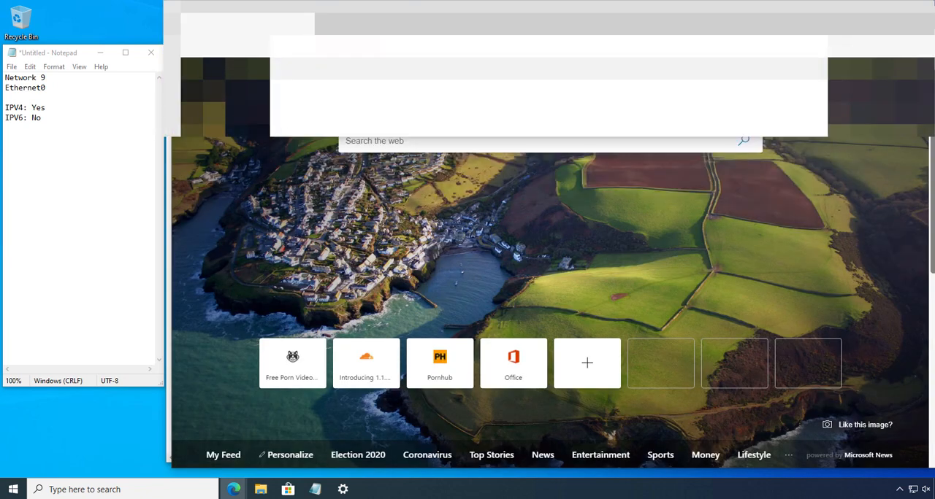
type(".p")
key("Return")
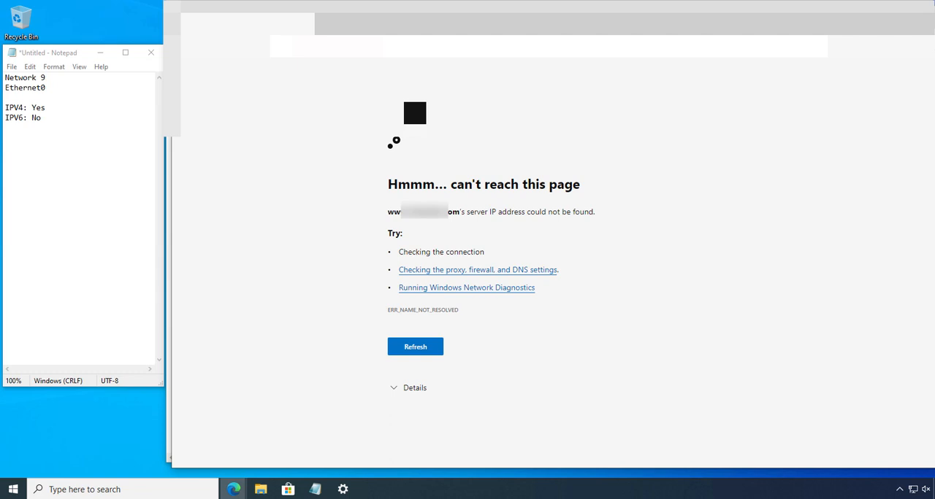
- Test the DNS filter with a second adult website in another new tab
key("ctrl+t")
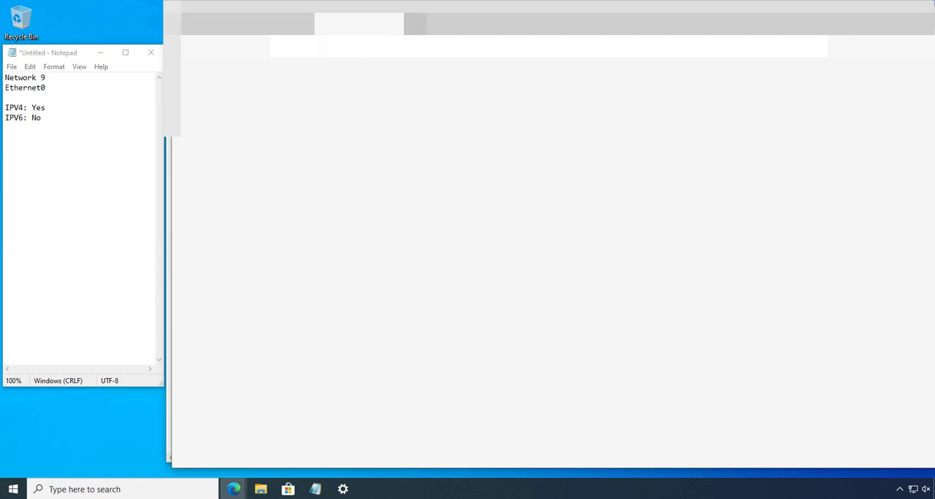
type("wwe")
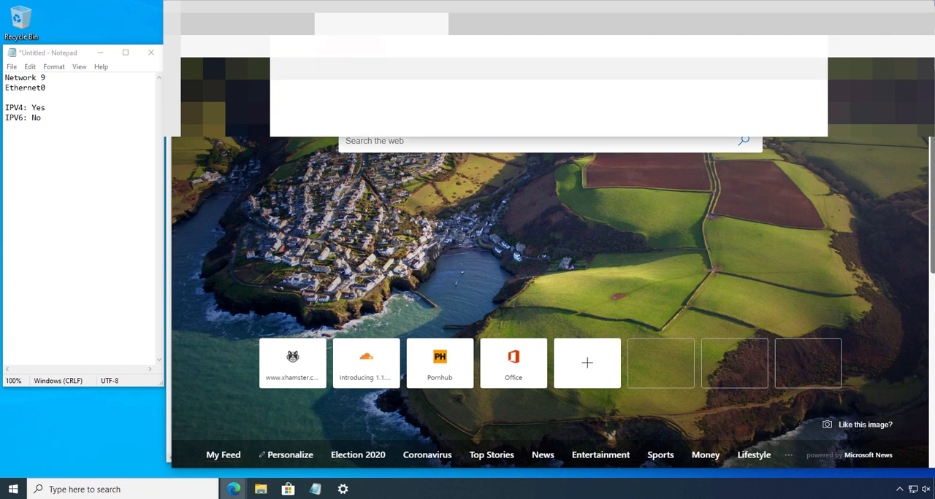
key("Return")
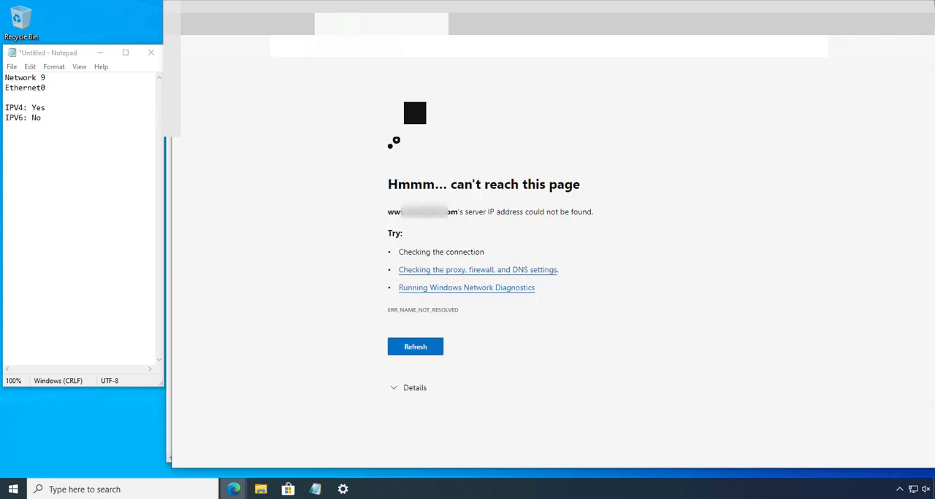